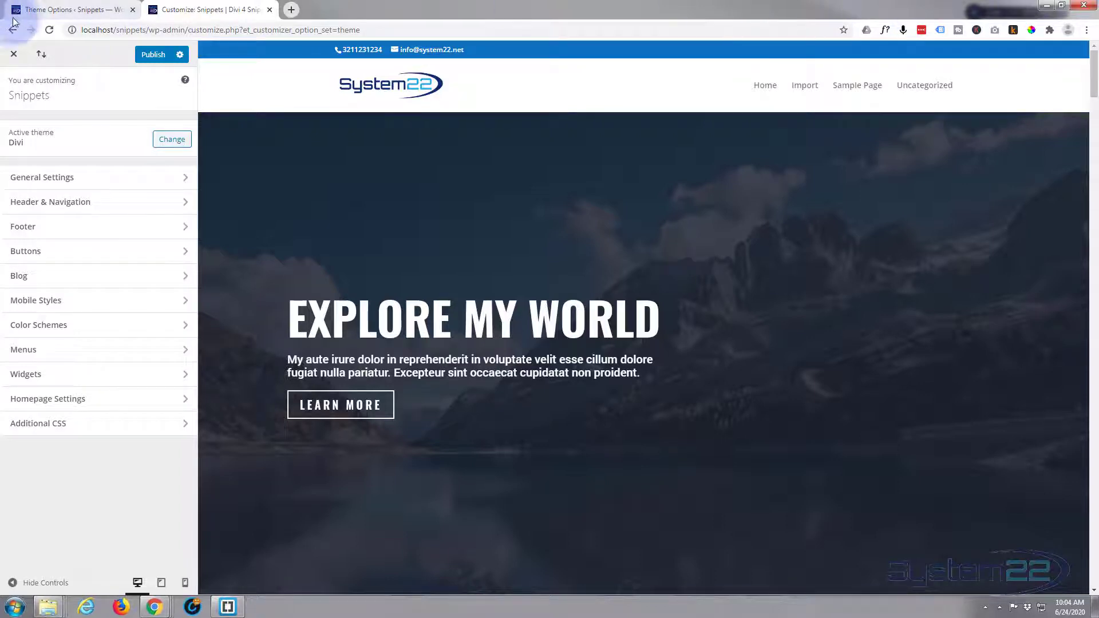
Check the Divi Theme Options page, then return to the Snippets site's Theme Customizer
{"action": "left_click", "coordinate": [70, 10]}
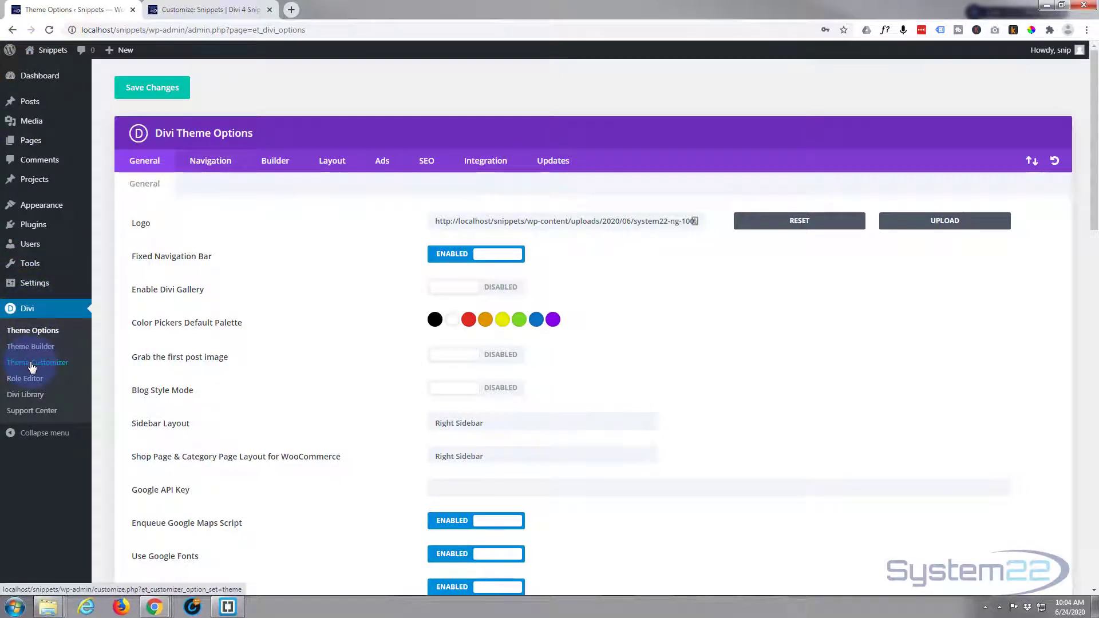
{"action": "mouse_move", "coordinate": [37, 210]}
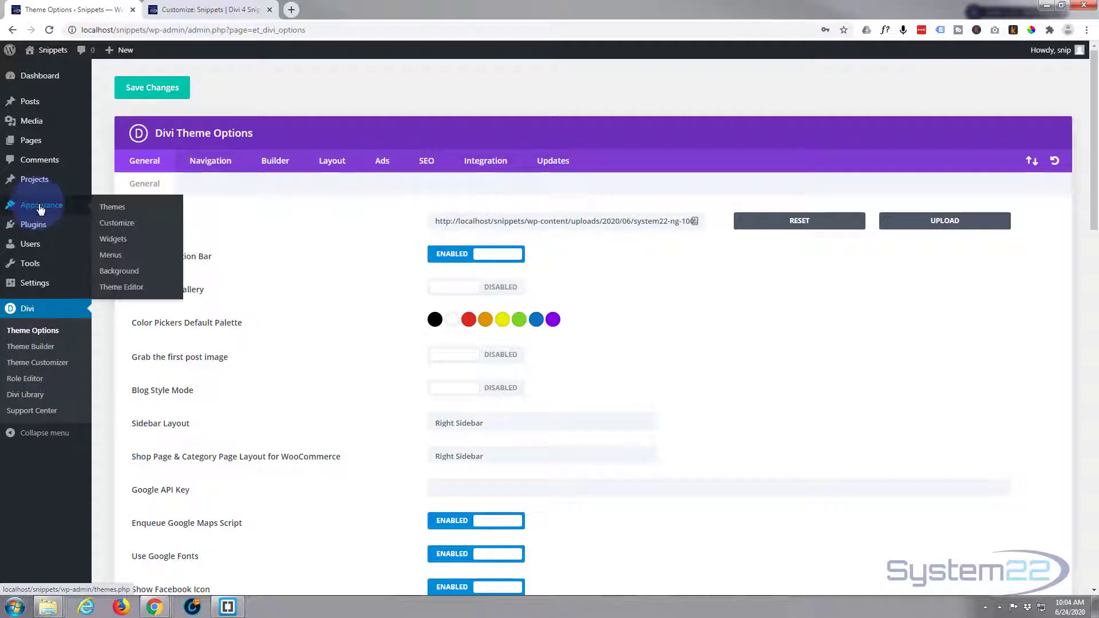
{"action": "left_click", "coordinate": [193, 10]}
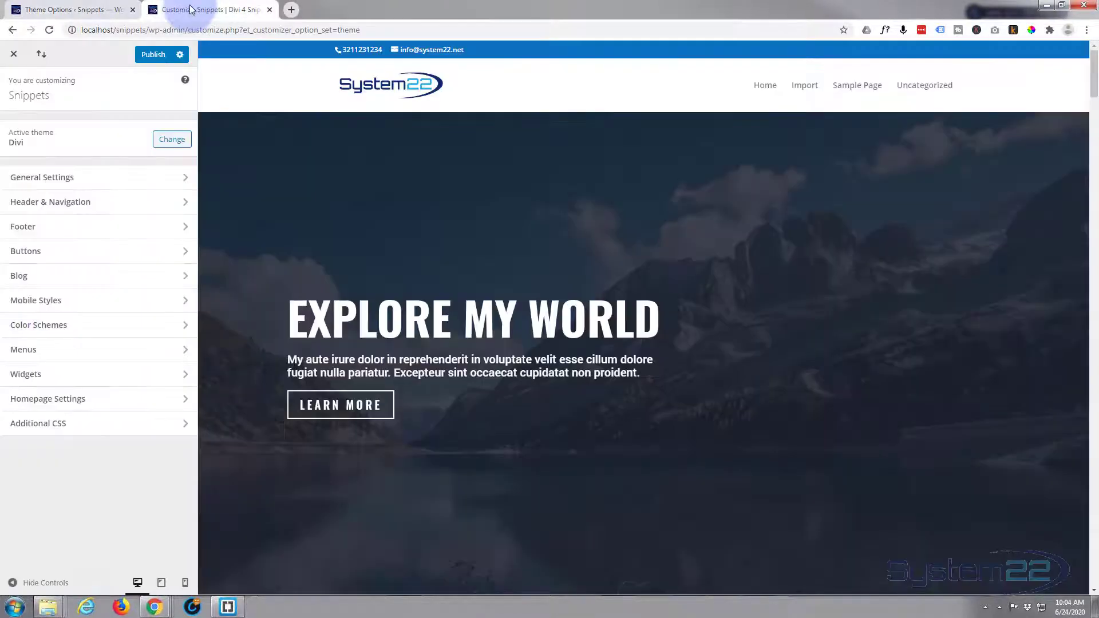
{"action": "left_click", "coordinate": [62, 231]}
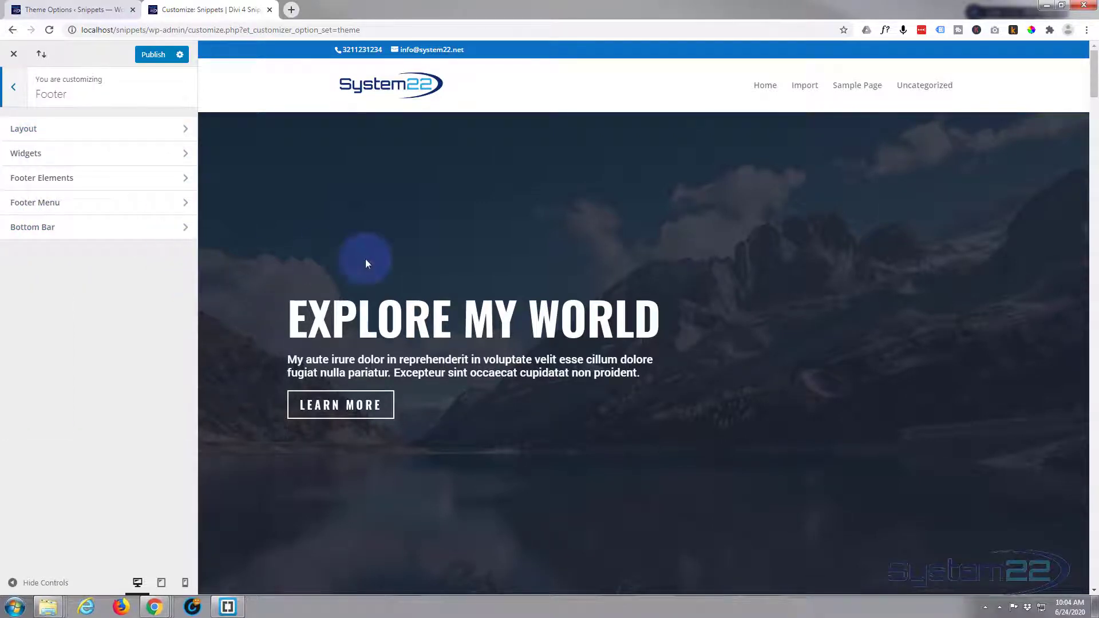
{"action": "left_click_drag", "start_coordinate": [1089, 92], "coordinate": [1076, 585]}
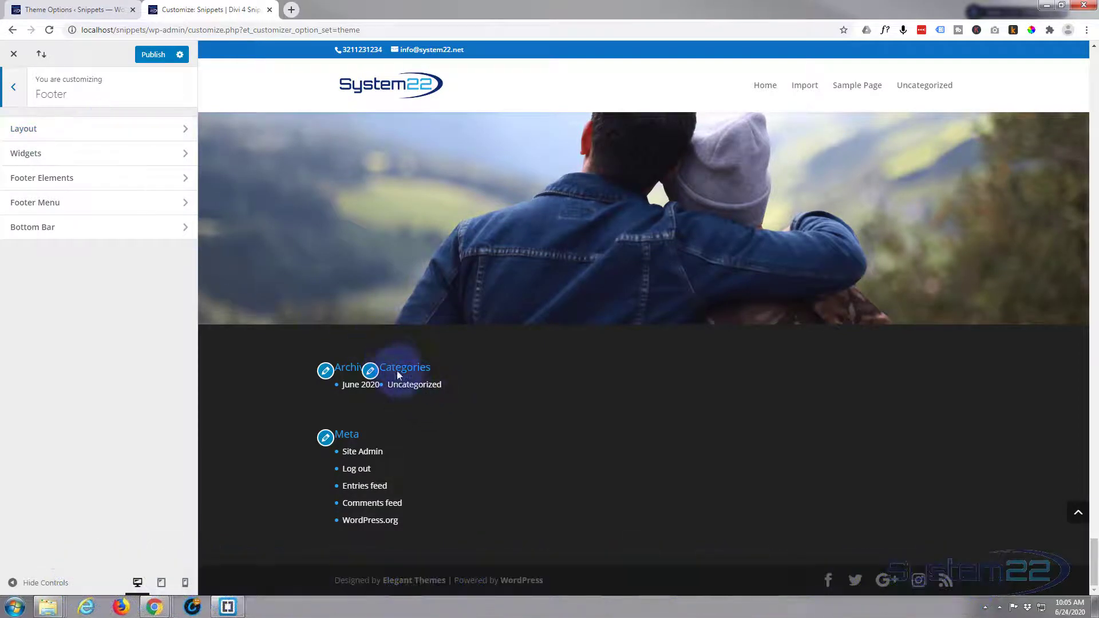
{"action": "double_click", "coordinate": [359, 486]}
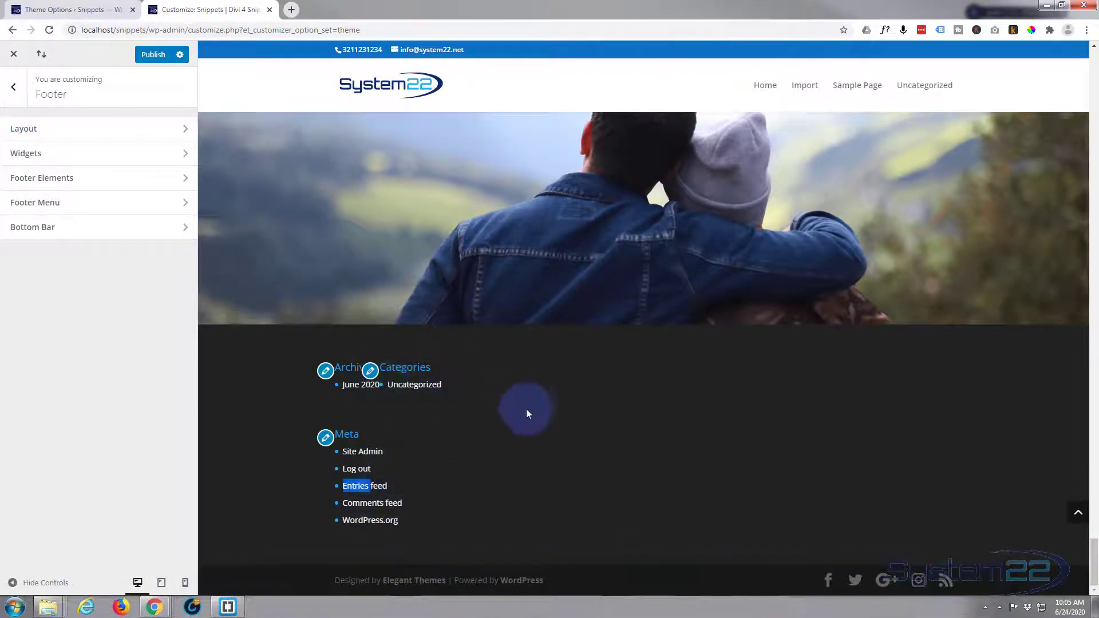
{"action": "left_click", "coordinate": [71, 129]}
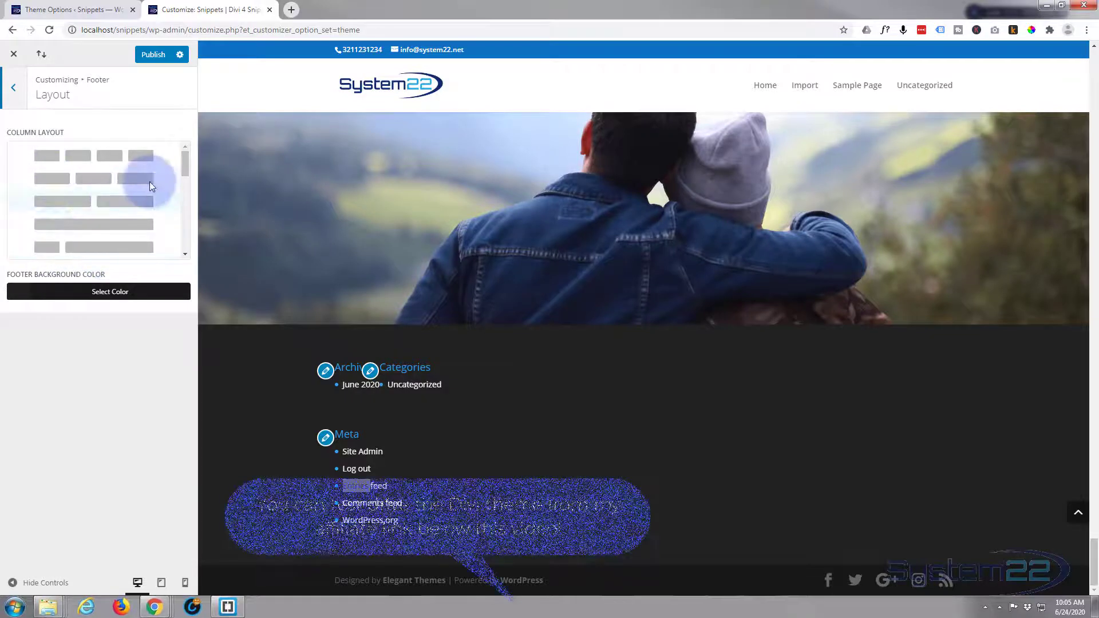
{"action": "left_click_drag", "start_coordinate": [187, 169], "coordinate": [185, 137]}
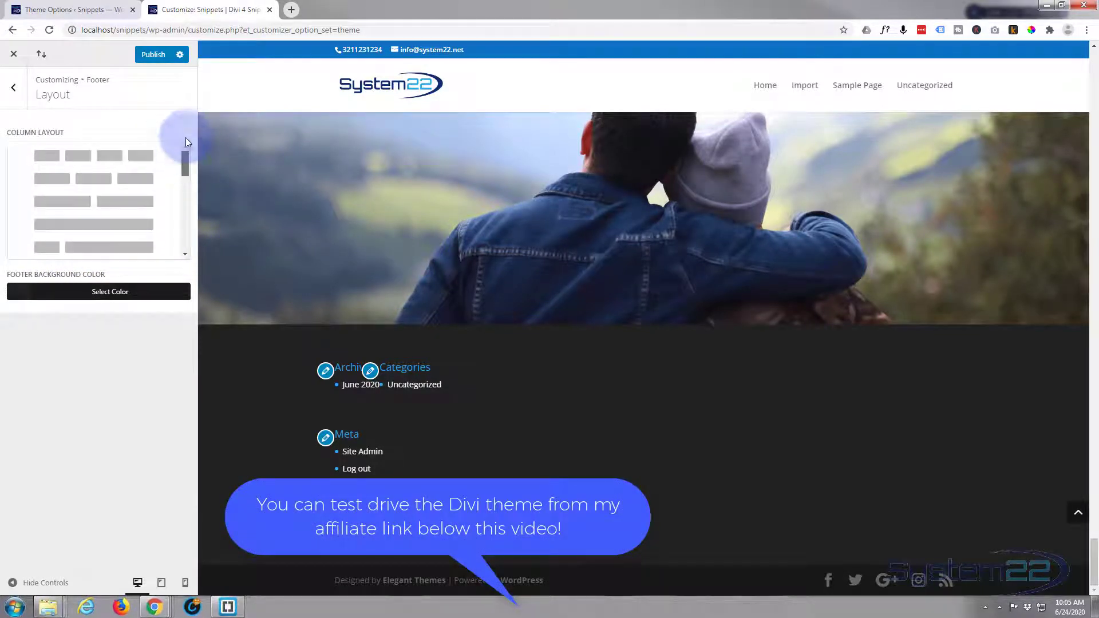
{"action": "left_click", "coordinate": [16, 88]}
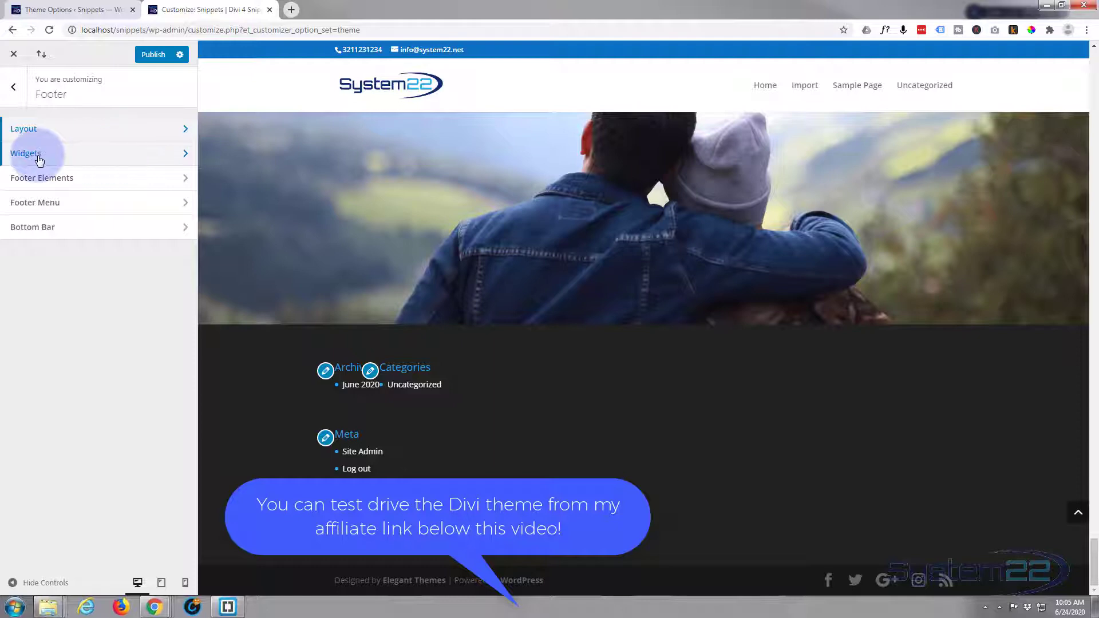
Open the customizer's footer widget settings, then switch to the Divi Theme Options tab
{"action": "left_click", "coordinate": [124, 161]}
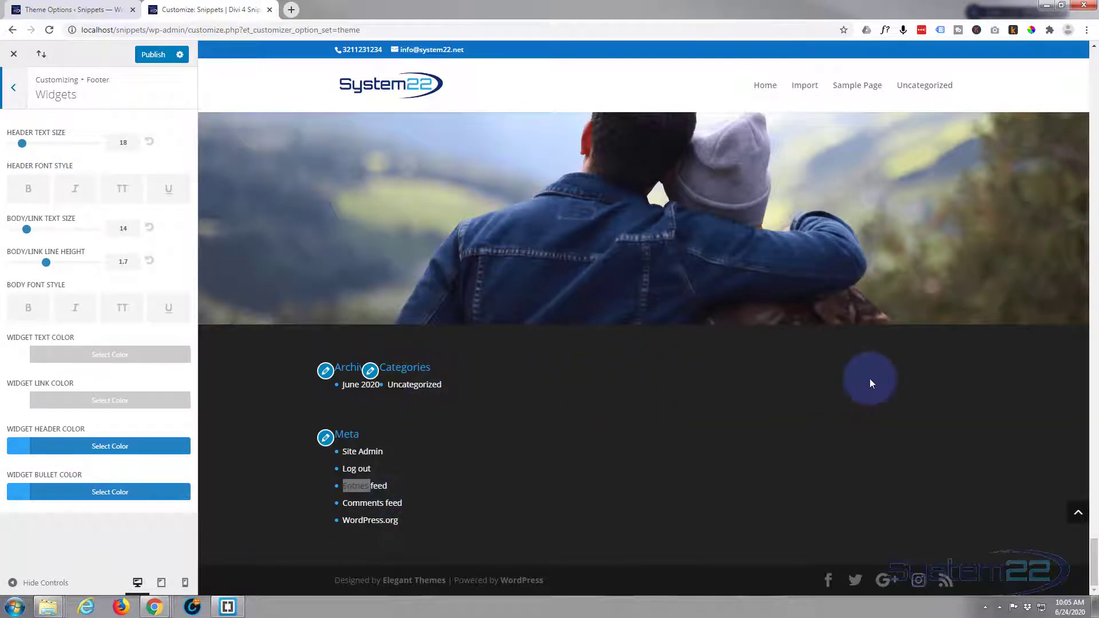
{"action": "left_click", "coordinate": [39, 10]}
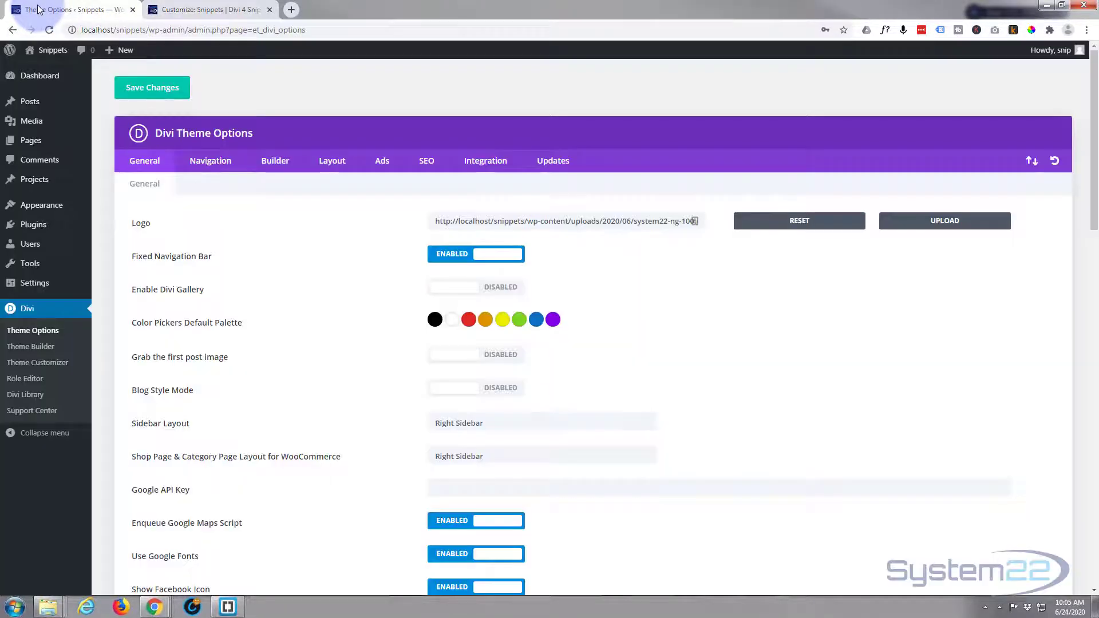
On the Widgets page, move the Categories widget from Footer Area #1 into Footer Area #2
{"action": "mouse_move", "coordinate": [42, 205]}
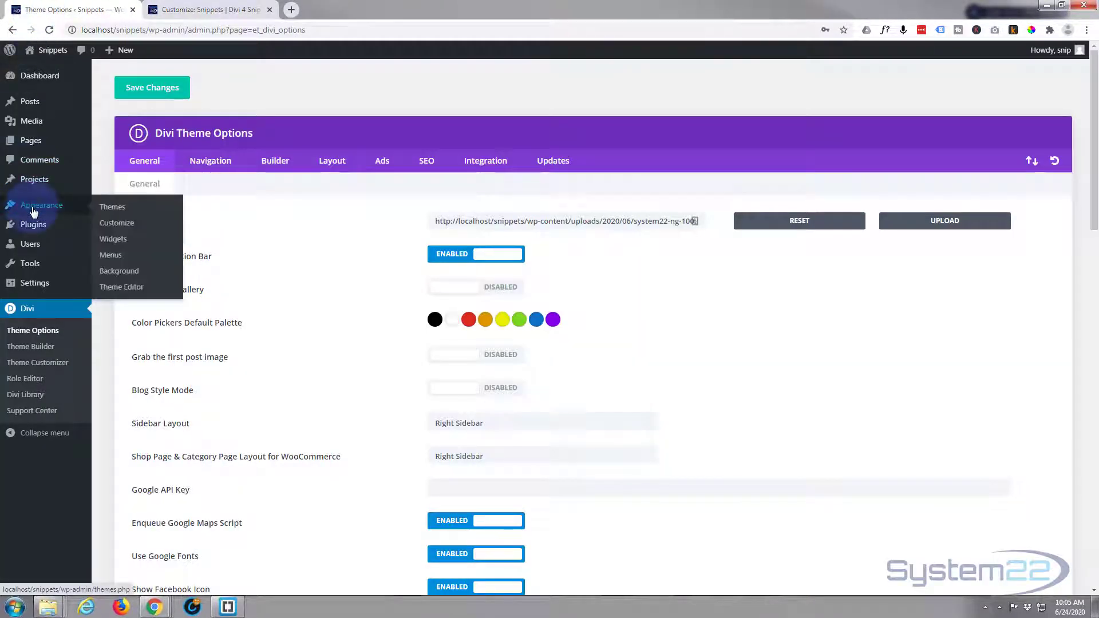
{"action": "left_click", "coordinate": [115, 240]}
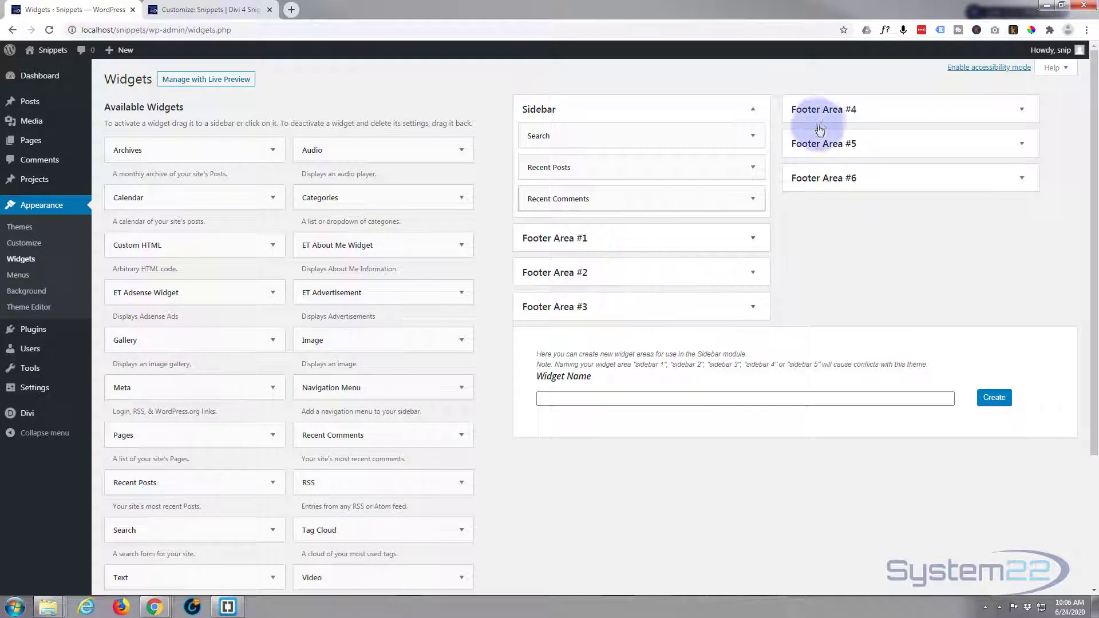
{"action": "left_click", "coordinate": [669, 238]}
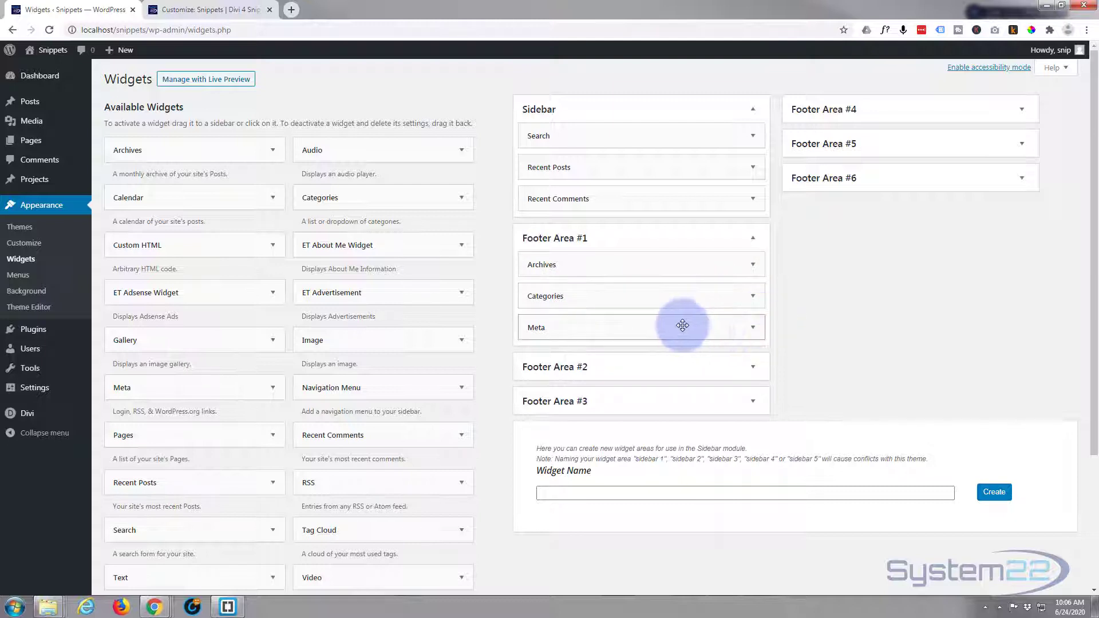
{"action": "left_click", "coordinate": [712, 371]}
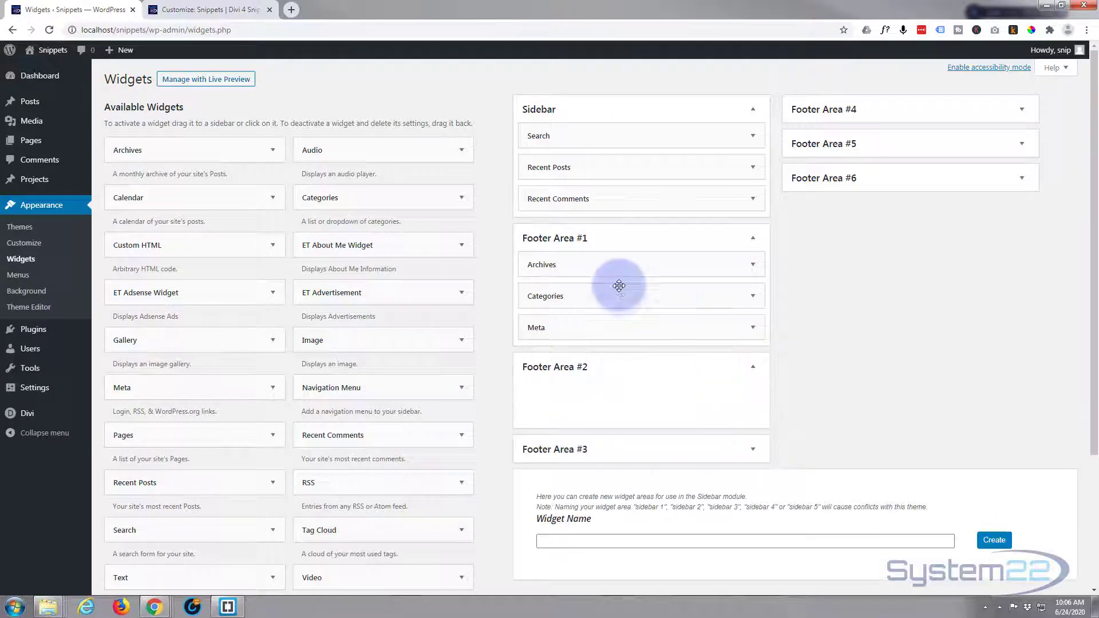
{"action": "left_click_drag", "start_coordinate": [619, 286], "coordinate": [623, 393]}
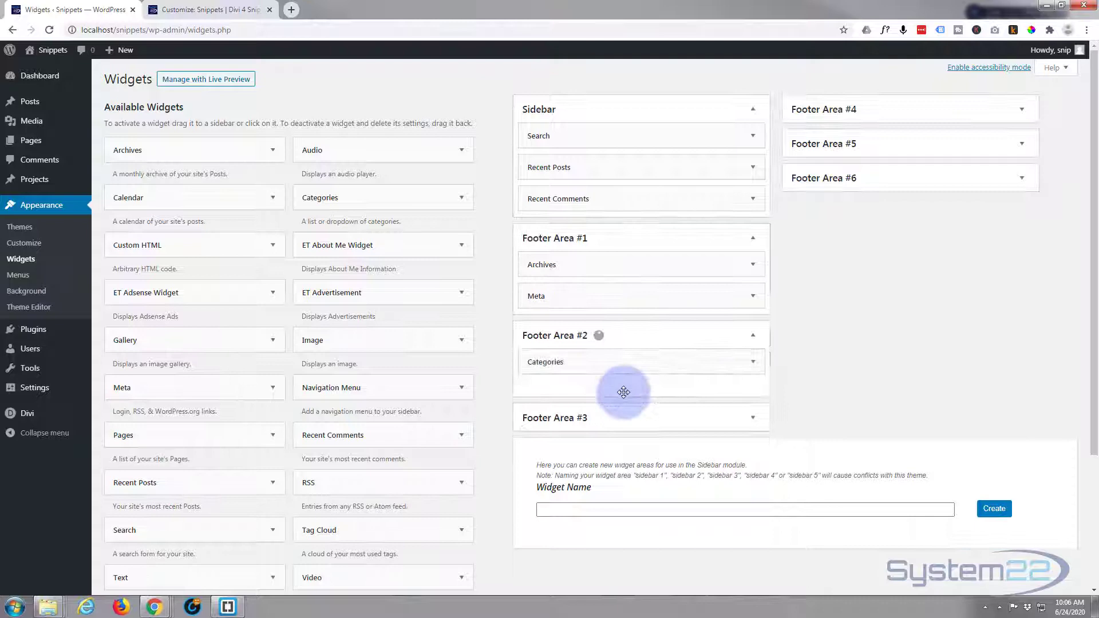
Delete the Meta widget and add a Search widget to Footer Area #3
{"action": "left_click", "coordinate": [753, 297]}
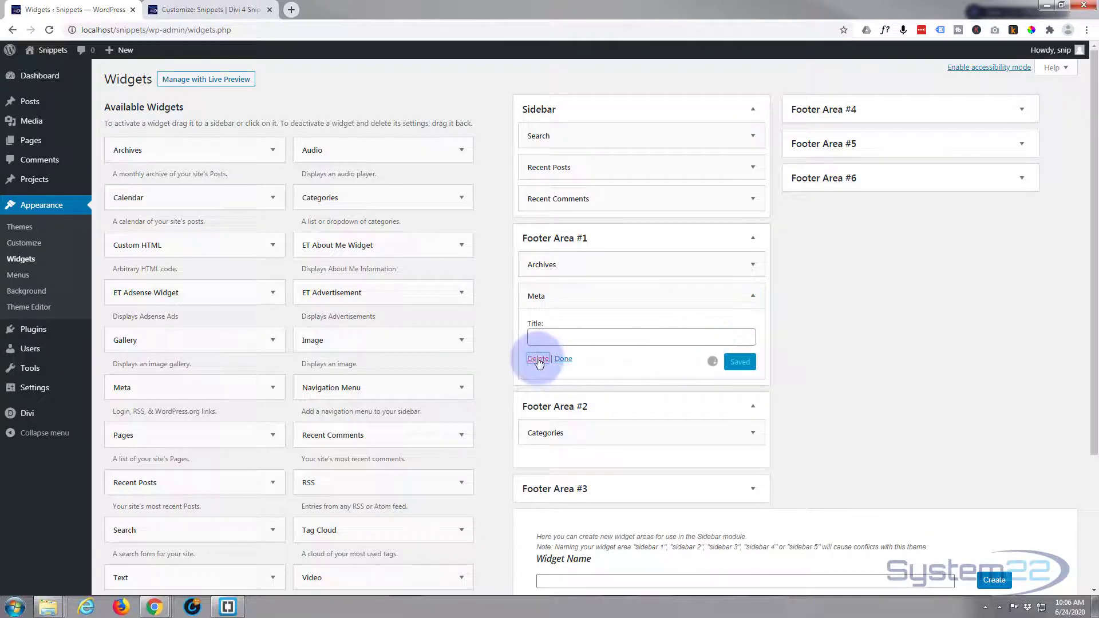
{"action": "left_click", "coordinate": [538, 360]}
{"action": "scroll", "coordinate": [601, 335], "scroll_direction": "down", "scroll_amount": 1}
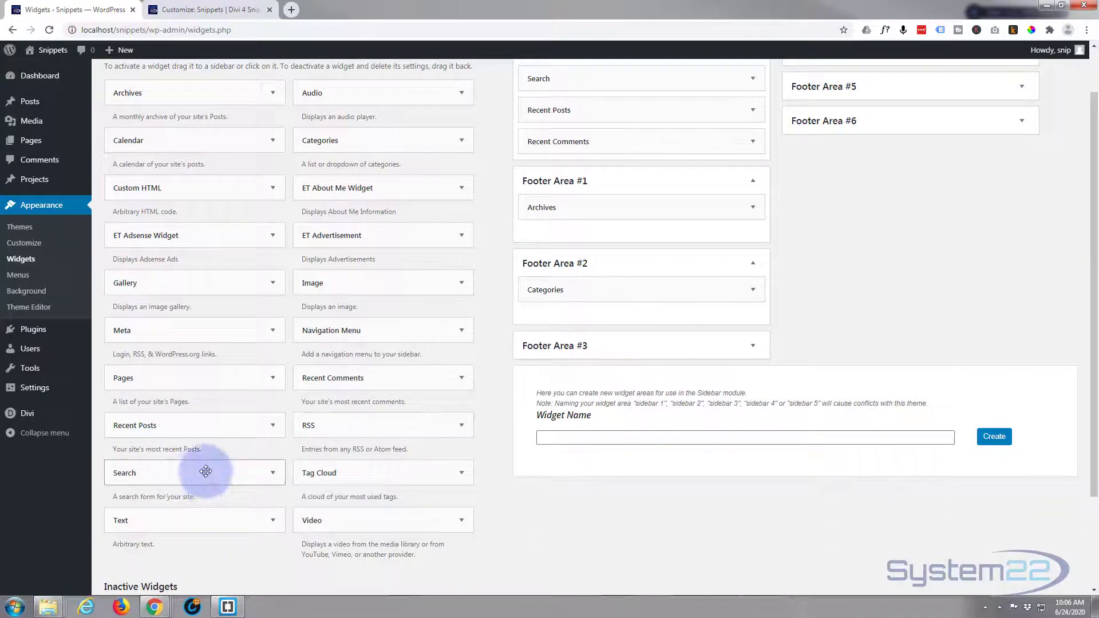
{"action": "left_click_drag", "start_coordinate": [206, 471], "coordinate": [632, 371]}
{"action": "scroll", "coordinate": [798, 369], "scroll_direction": "up", "scroll_amount": 1}
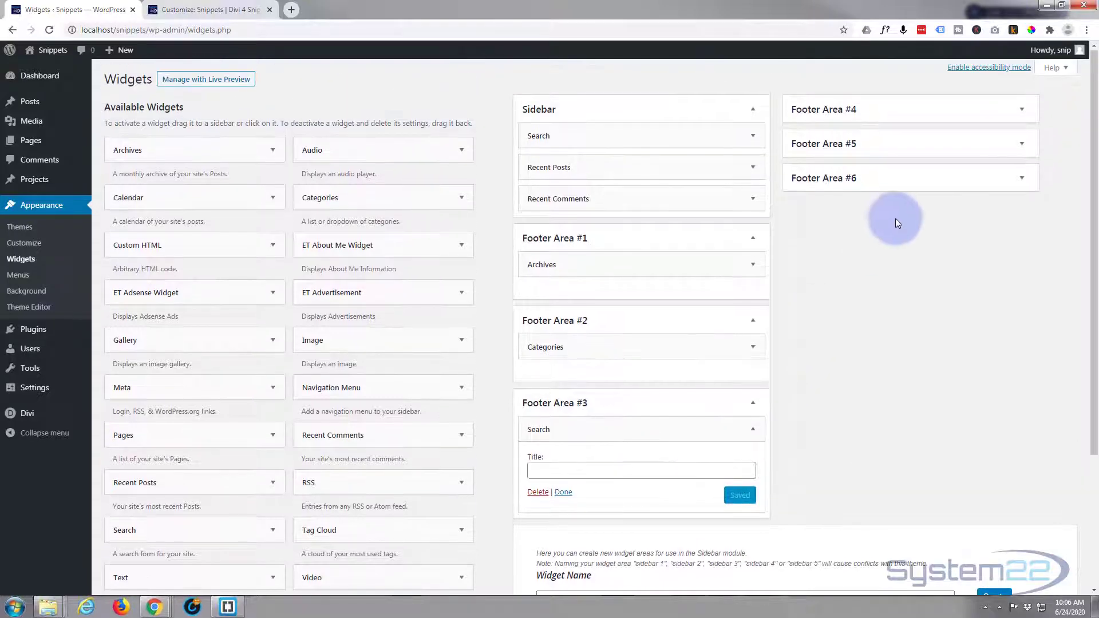
Add an Image widget showing system22-white-b-shadow.png to Footer Area #4, then edit the Search widget's title
{"action": "left_click", "coordinate": [1021, 110]}
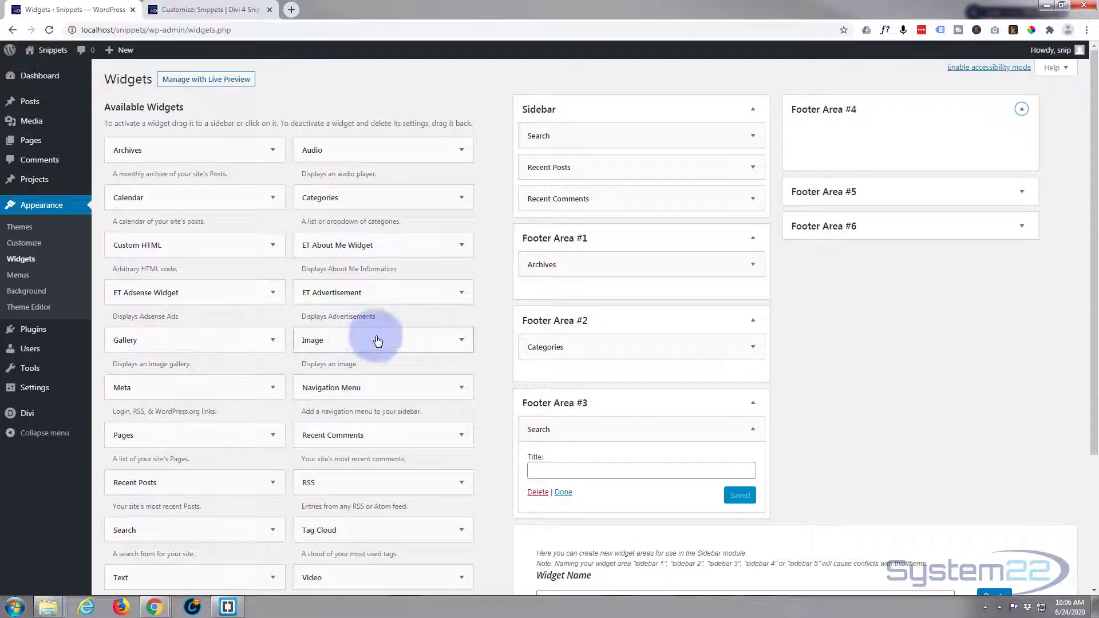
{"action": "left_click_drag", "start_coordinate": [380, 341], "coordinate": [888, 131]}
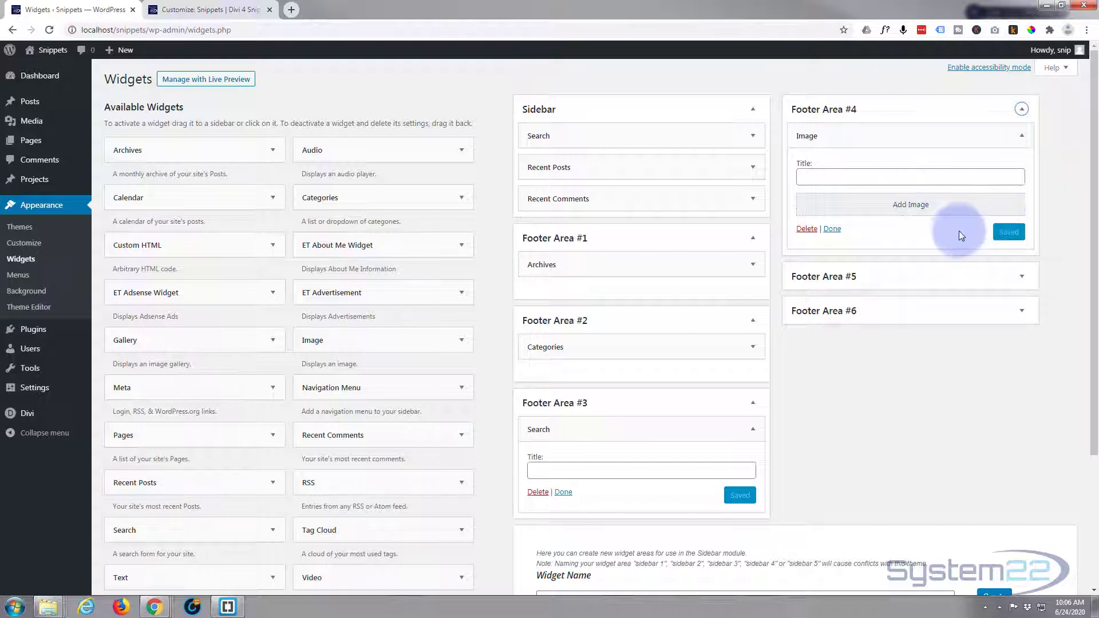
{"action": "left_click", "coordinate": [936, 211]}
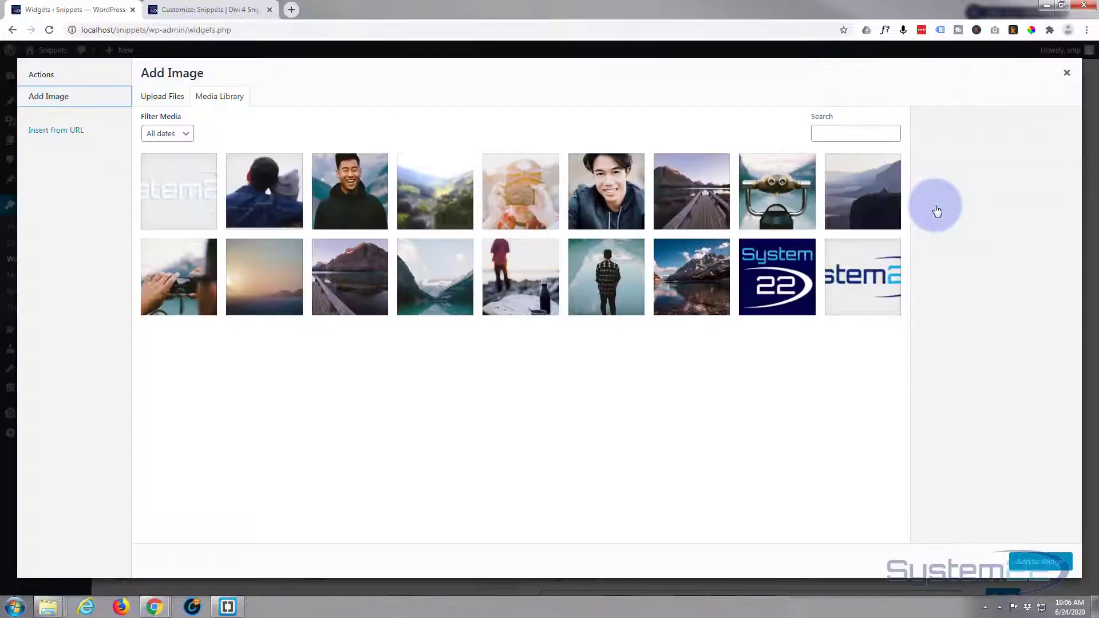
{"action": "left_click", "coordinate": [177, 196]}
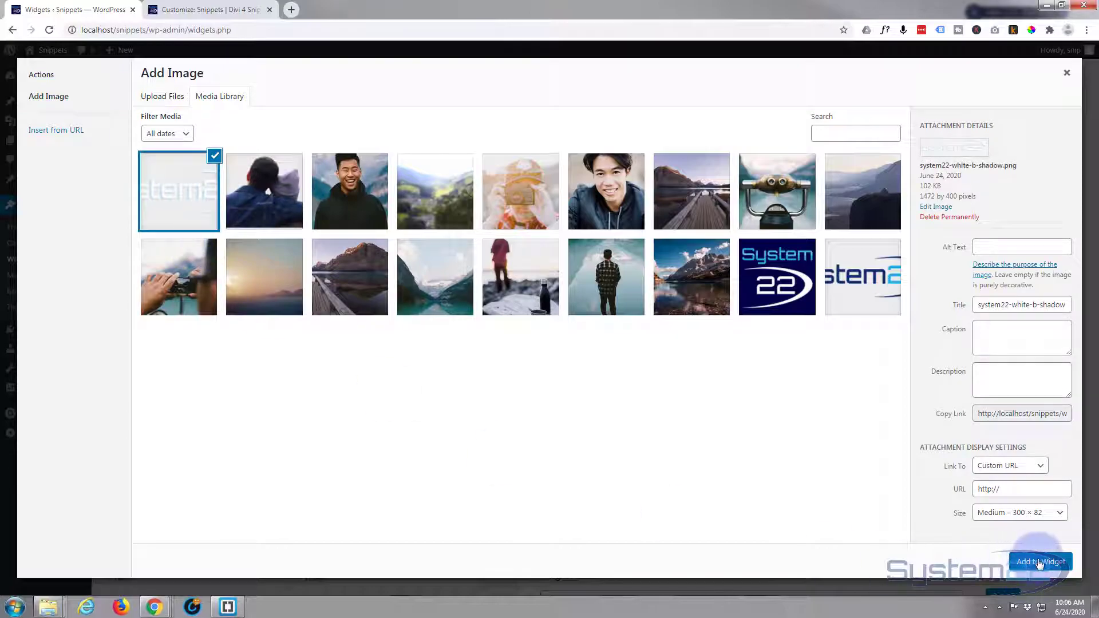
{"action": "left_click", "coordinate": [1040, 563]}
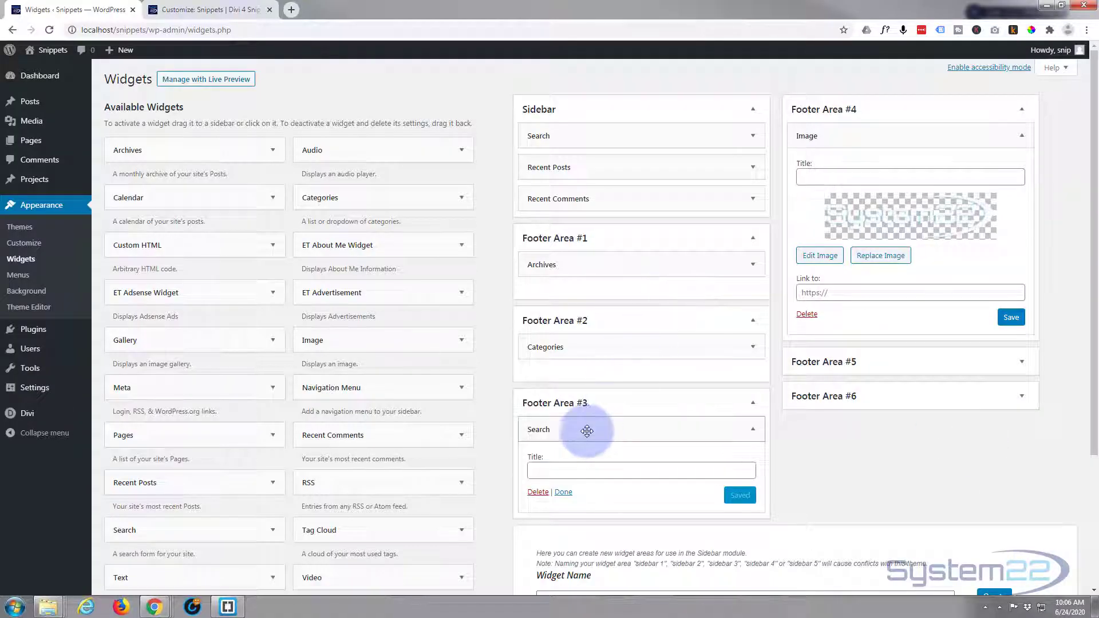
{"action": "left_click", "coordinate": [565, 467]}
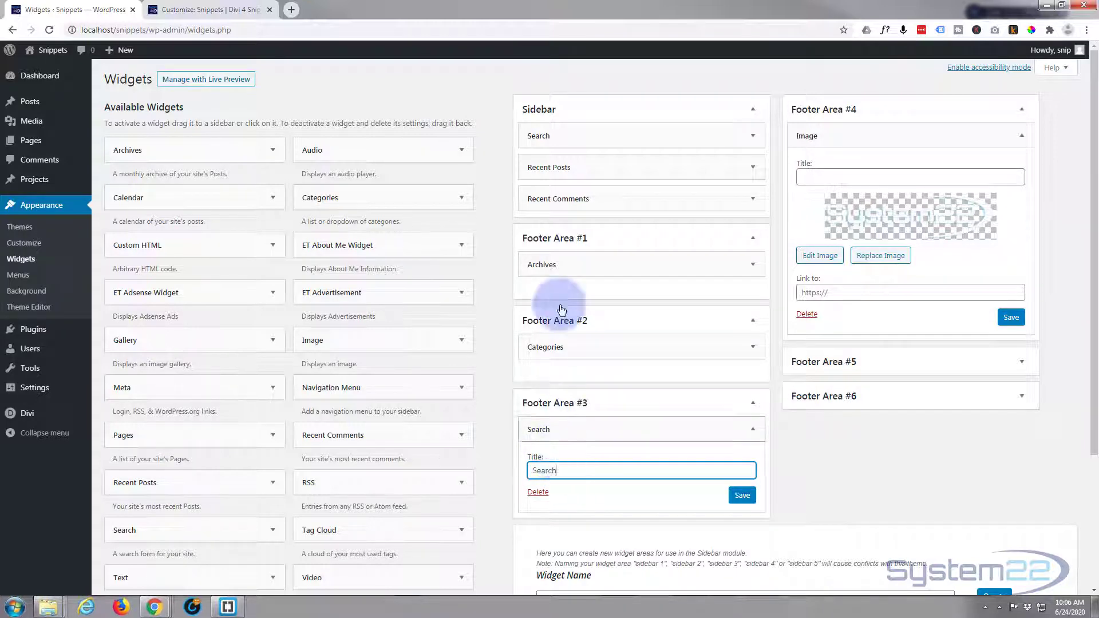
Expand the Categories and Archives widgets and title the Archives widget 'Archives'
{"action": "left_click", "coordinate": [753, 346]}
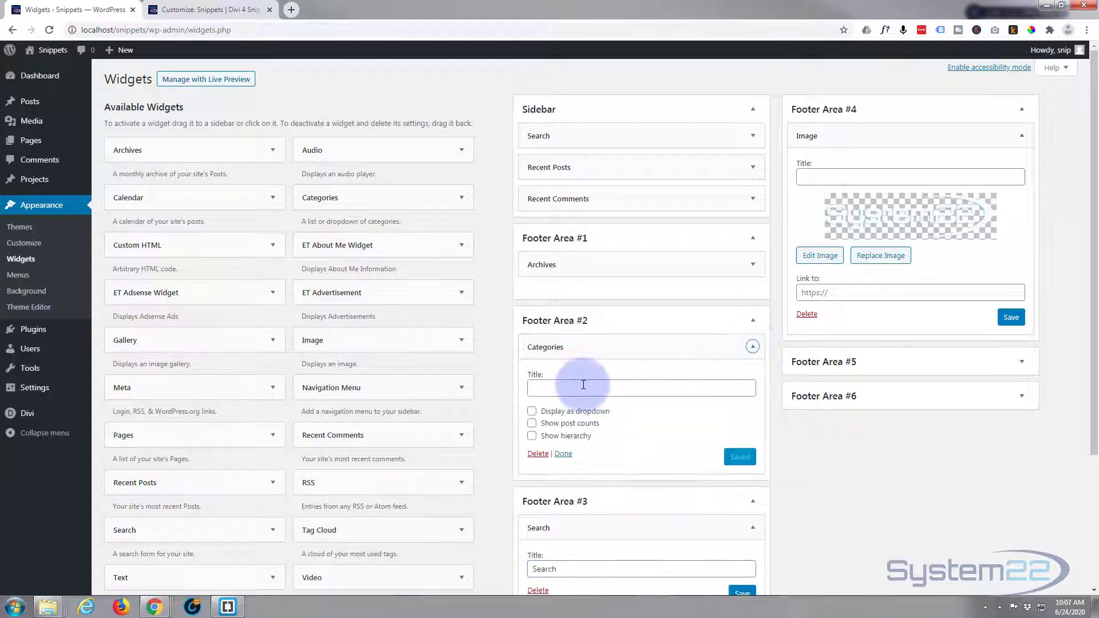
{"action": "left_click", "coordinate": [582, 385]}
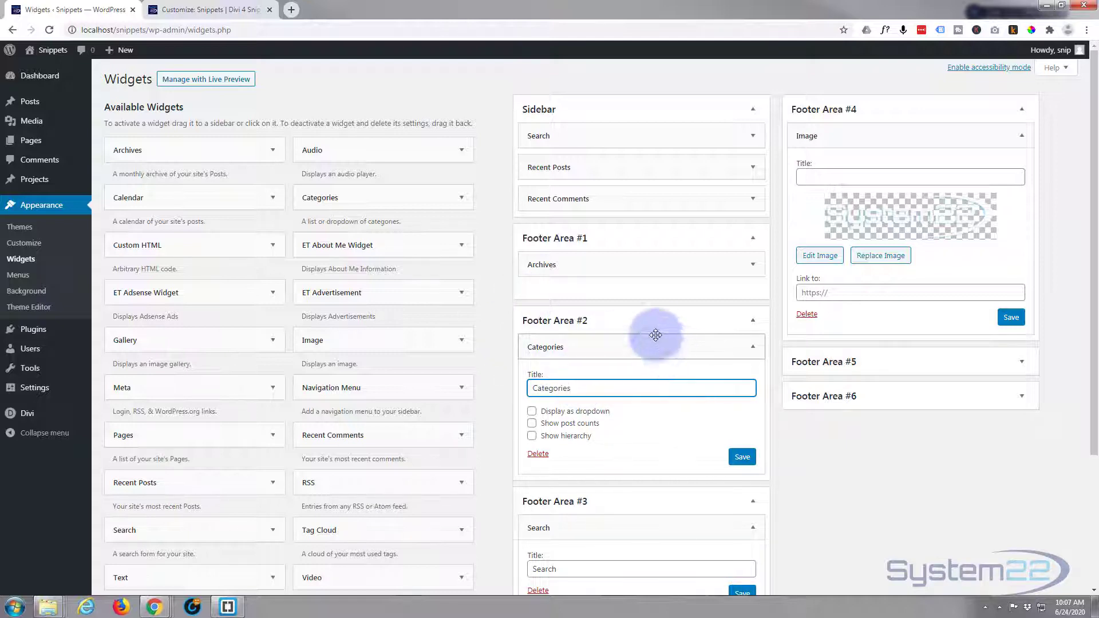
{"action": "left_click", "coordinate": [753, 265]}
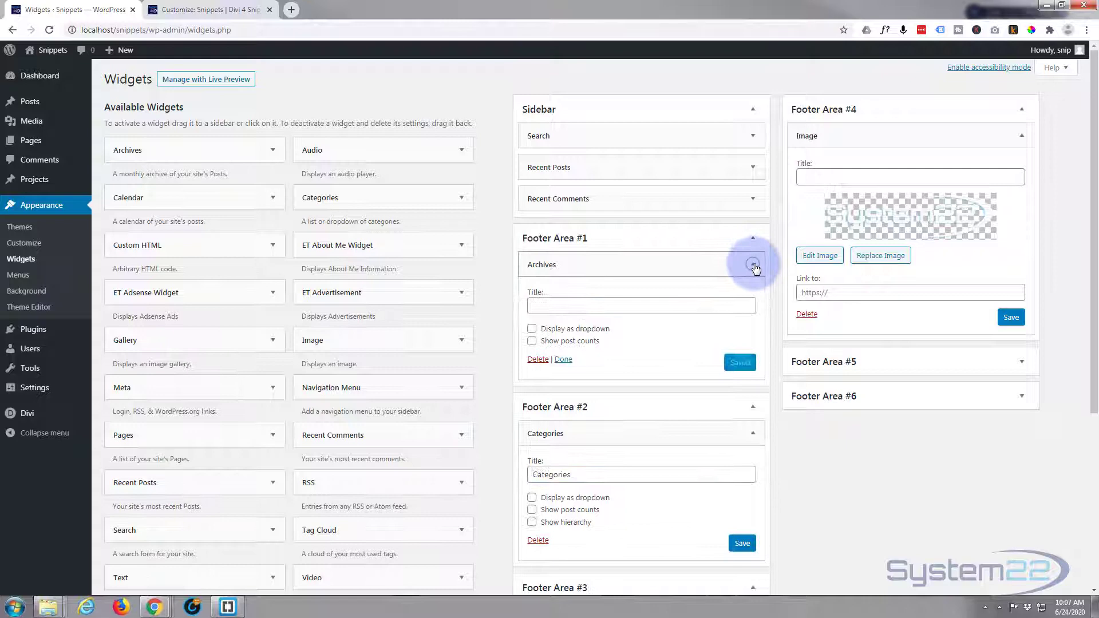
{"action": "left_click", "coordinate": [572, 304]}
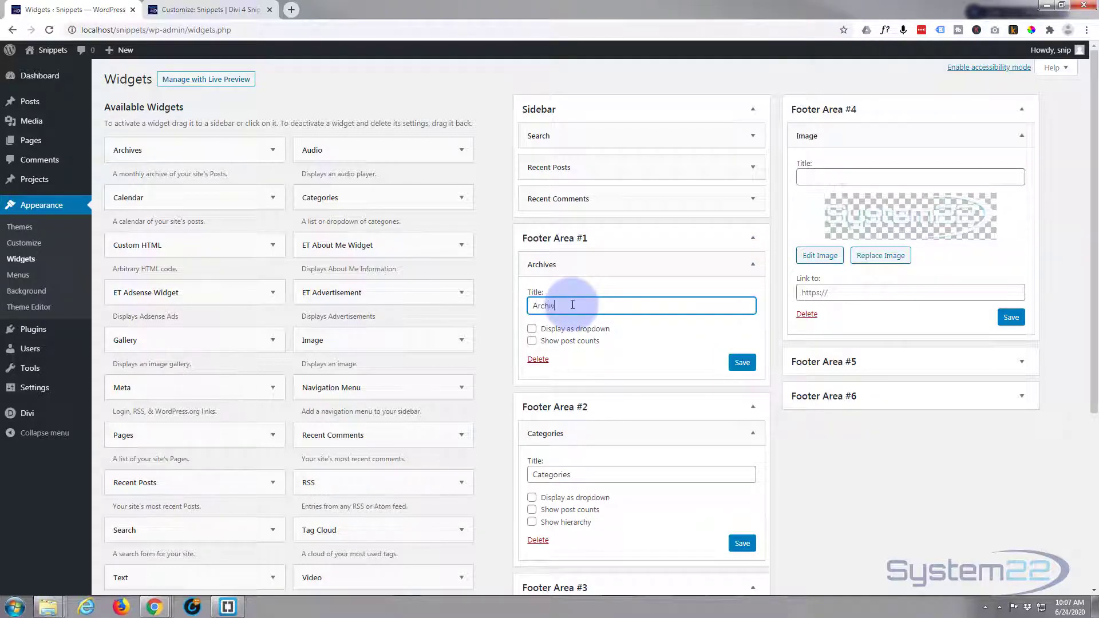
{"action": "type", "text": "Archives"}
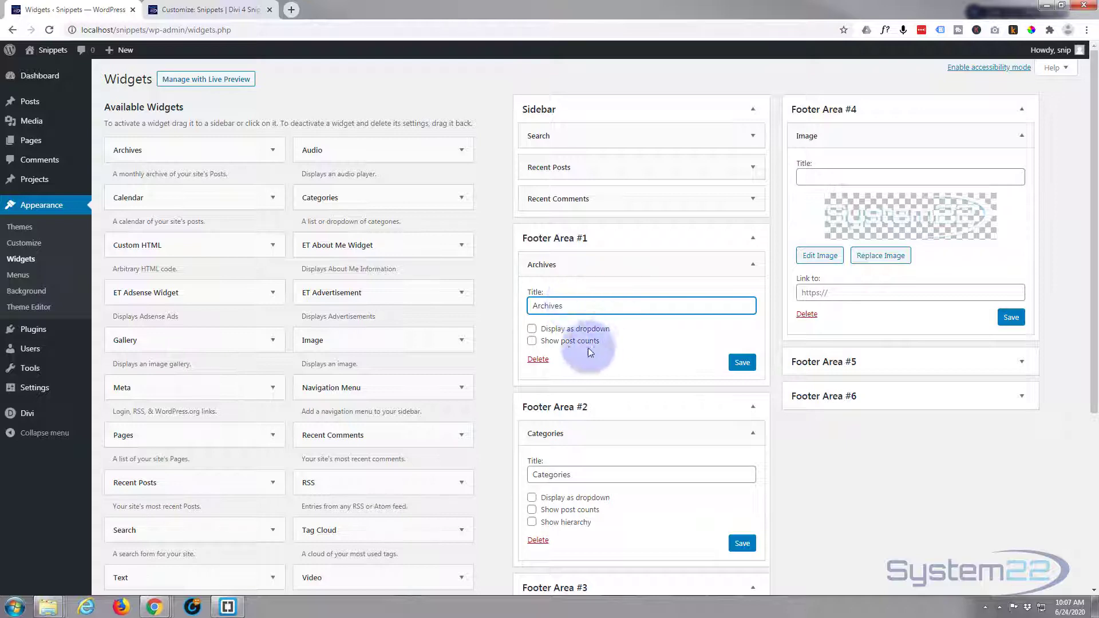
Save the Archives, Categories, logo Image and Search widgets in their footer areas
{"action": "left_click", "coordinate": [743, 362]}
{"action": "left_click", "coordinate": [742, 543]}
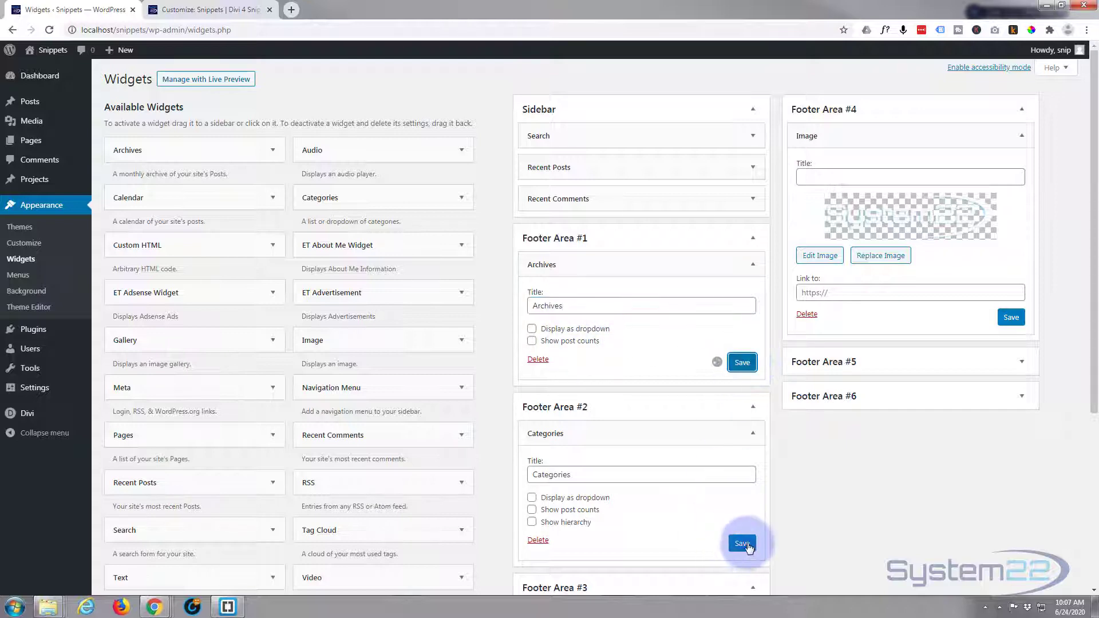
{"action": "left_click", "coordinate": [1010, 318]}
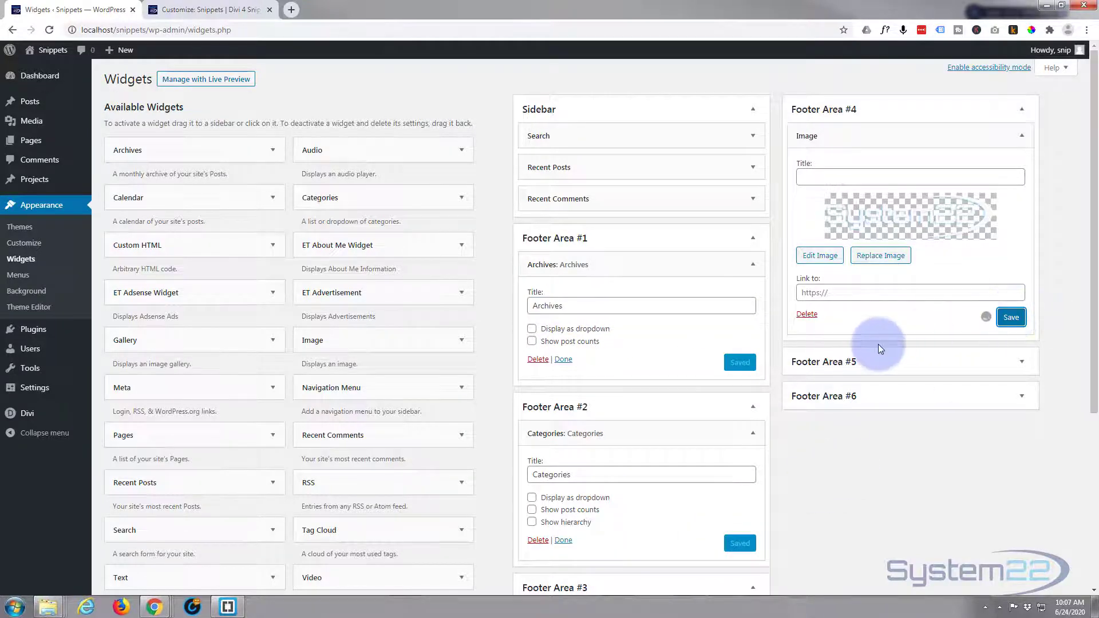
{"action": "scroll", "coordinate": [878, 345], "scroll_direction": "down", "scroll_amount": 3}
{"action": "left_click", "coordinate": [740, 509]}
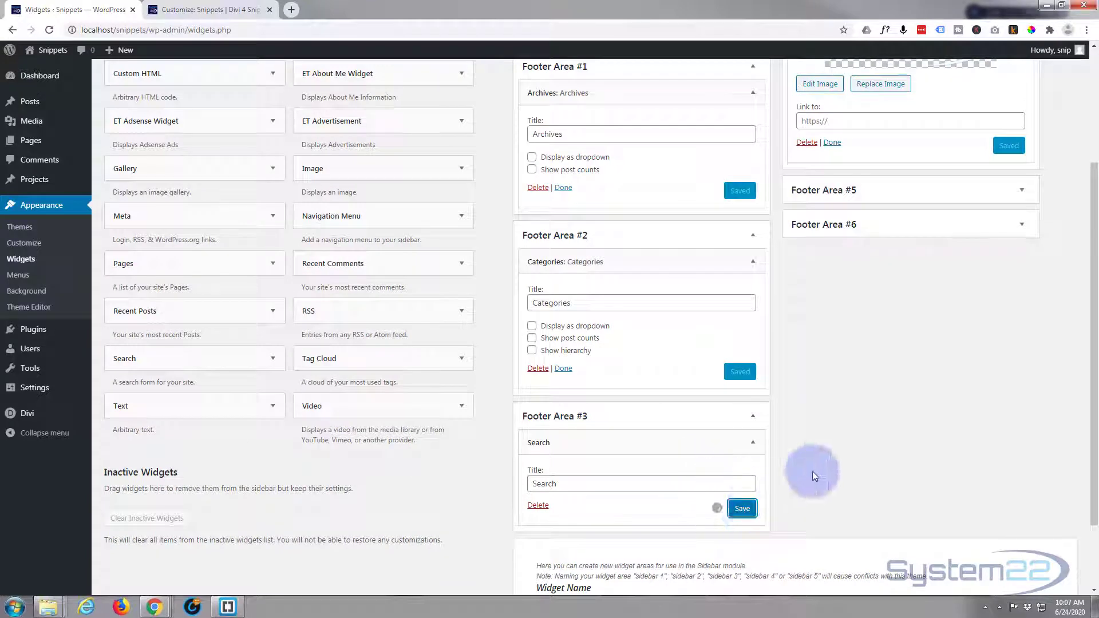
Publish the customizer changes and reload the customizer page
{"action": "left_click", "coordinate": [191, 12]}
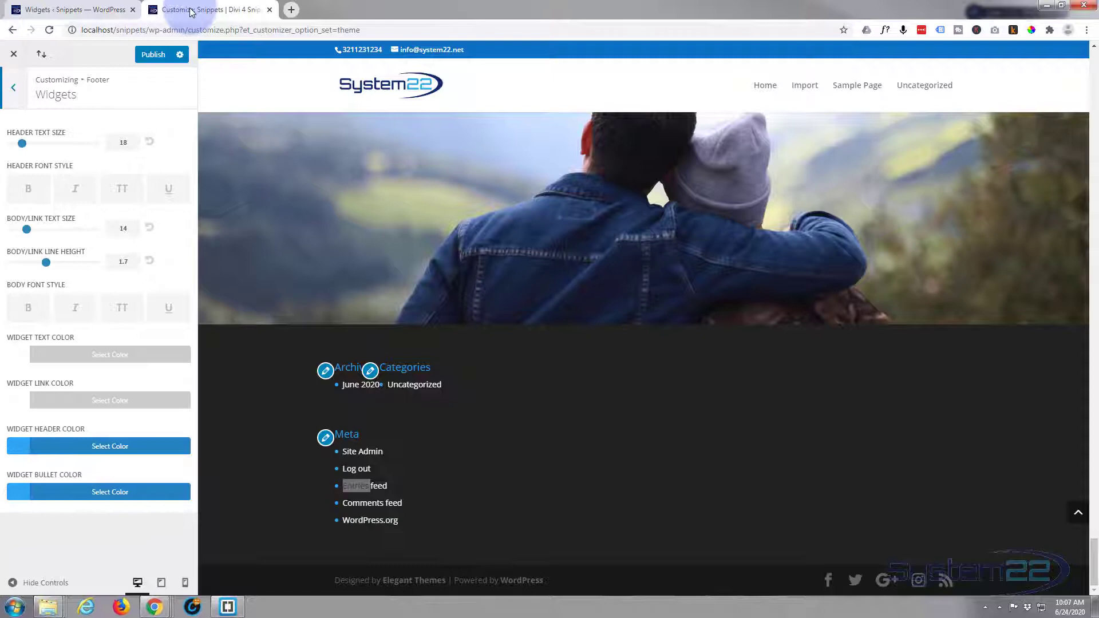
{"action": "left_click", "coordinate": [154, 56]}
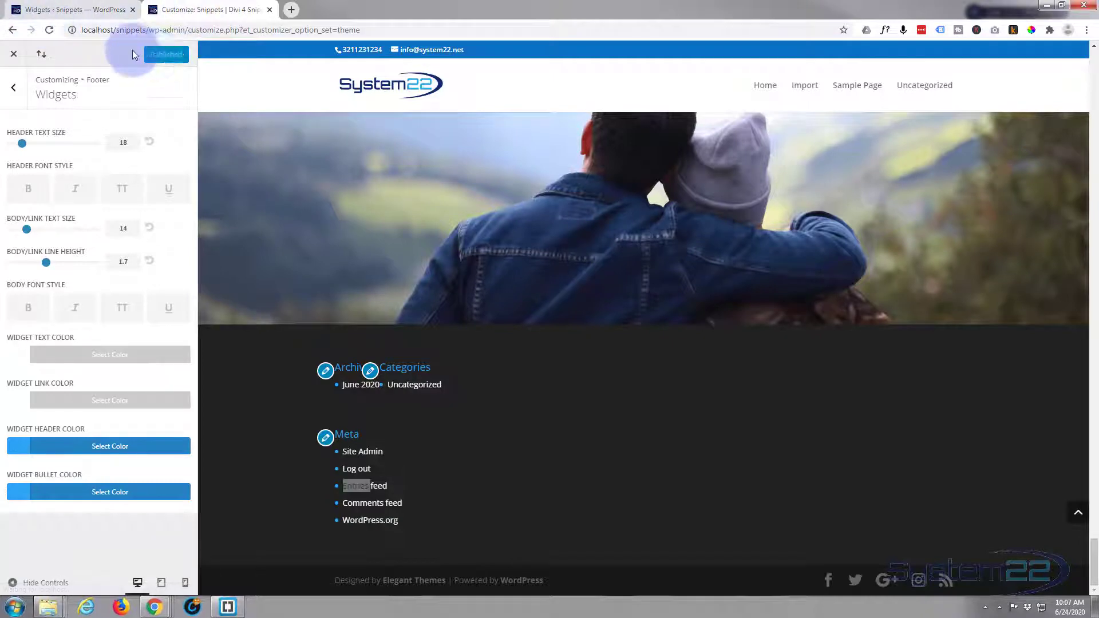
{"action": "left_click", "coordinate": [51, 32]}
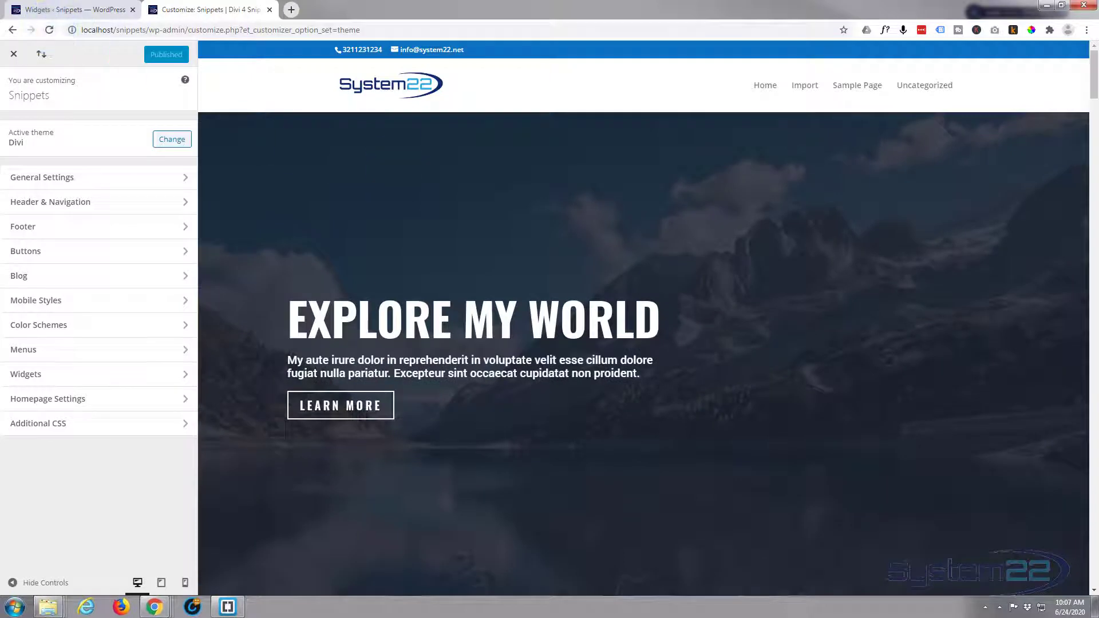
Inspect the preview's footer, which shows Archives, Categories, Search and the System22 logo, then return to Widgets
{"action": "left_click_drag", "start_coordinate": [1093, 89], "coordinate": [1079, 584]}
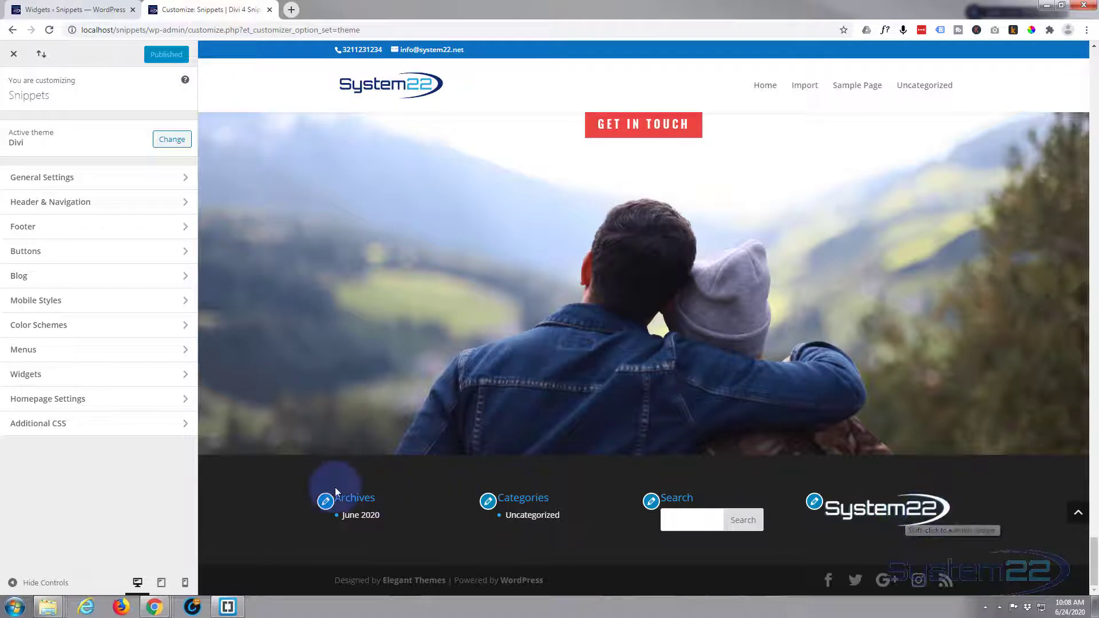
{"action": "left_click", "coordinate": [326, 503]}
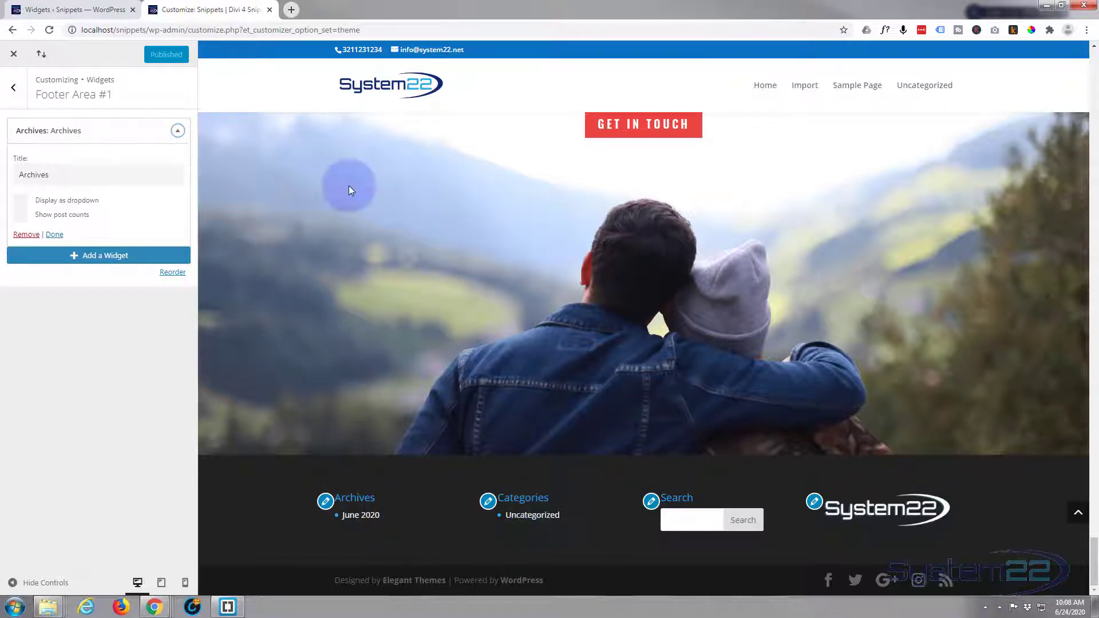
{"action": "left_click", "coordinate": [64, 9]}
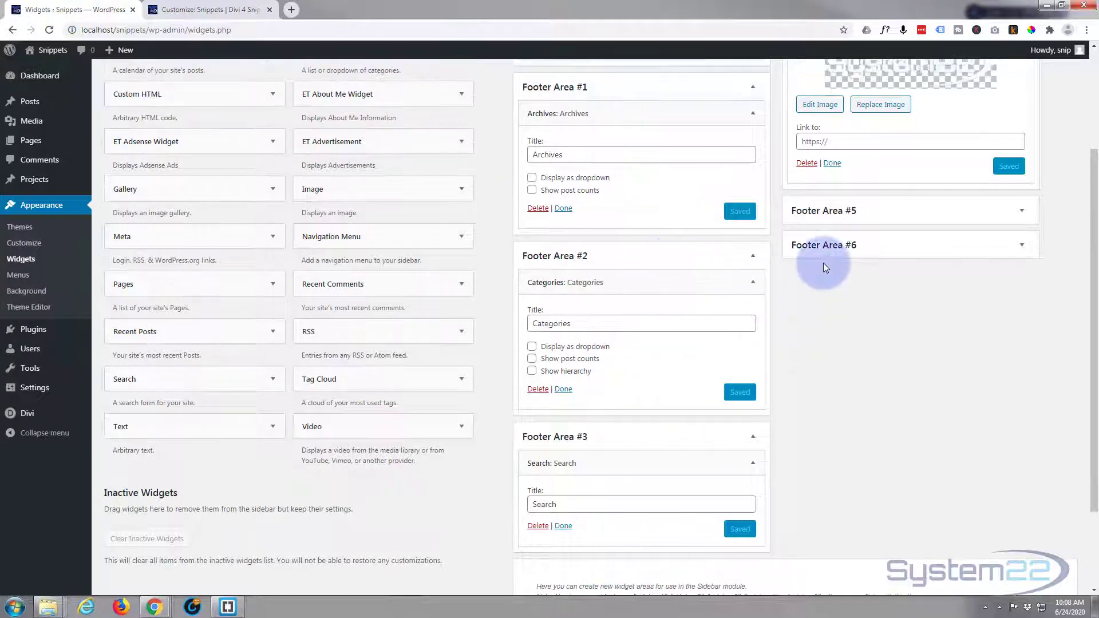
Delete the Image, Search, Archives and Categories widgets from Footer Areas #4, #3, #1 and #2
{"action": "scroll", "coordinate": [823, 263], "scroll_direction": "up", "scroll_amount": 1}
{"action": "left_click", "coordinate": [807, 201]}
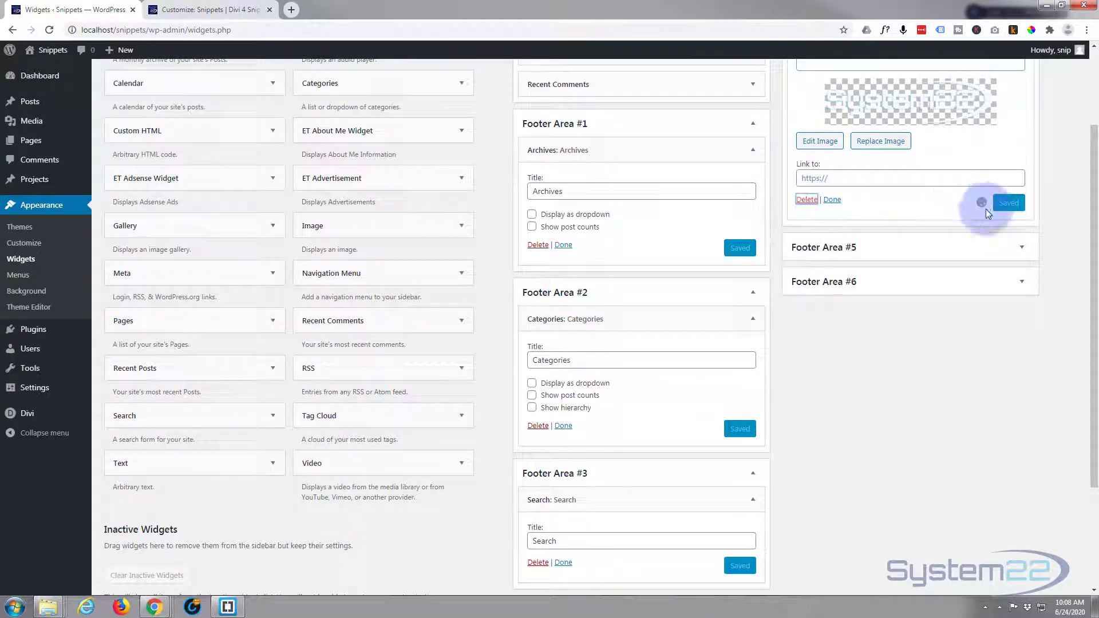
{"action": "scroll", "coordinate": [624, 484], "scroll_direction": "down", "scroll_amount": 1}
{"action": "scroll", "coordinate": [567, 466], "scroll_direction": "down", "scroll_amount": 1}
{"action": "left_click", "coordinate": [537, 450]}
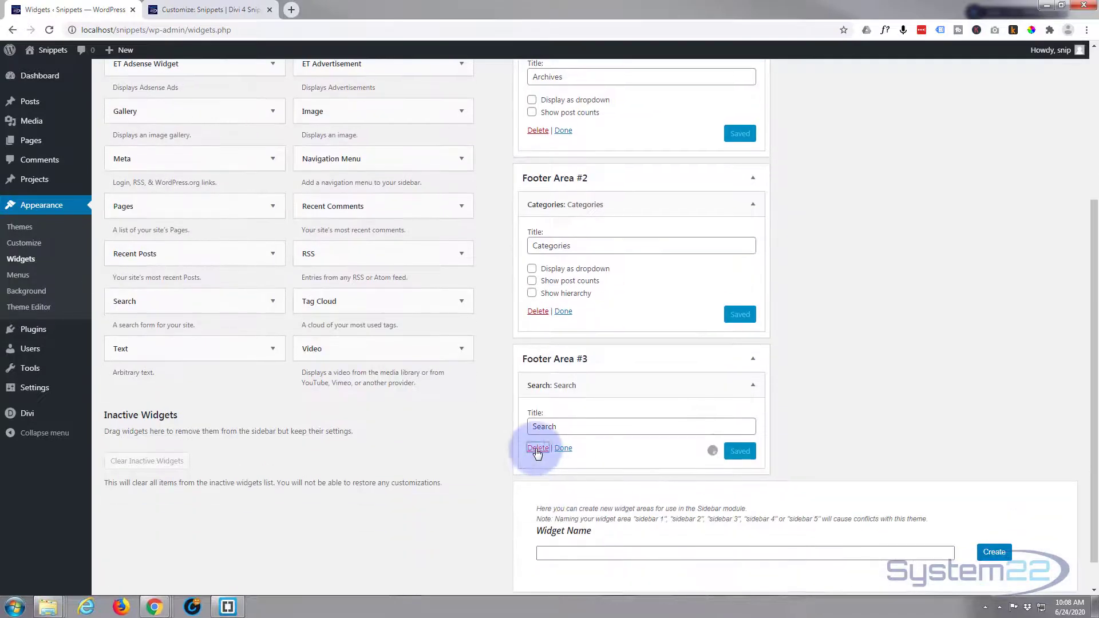
{"action": "scroll", "coordinate": [534, 447], "scroll_direction": "up", "scroll_amount": 3}
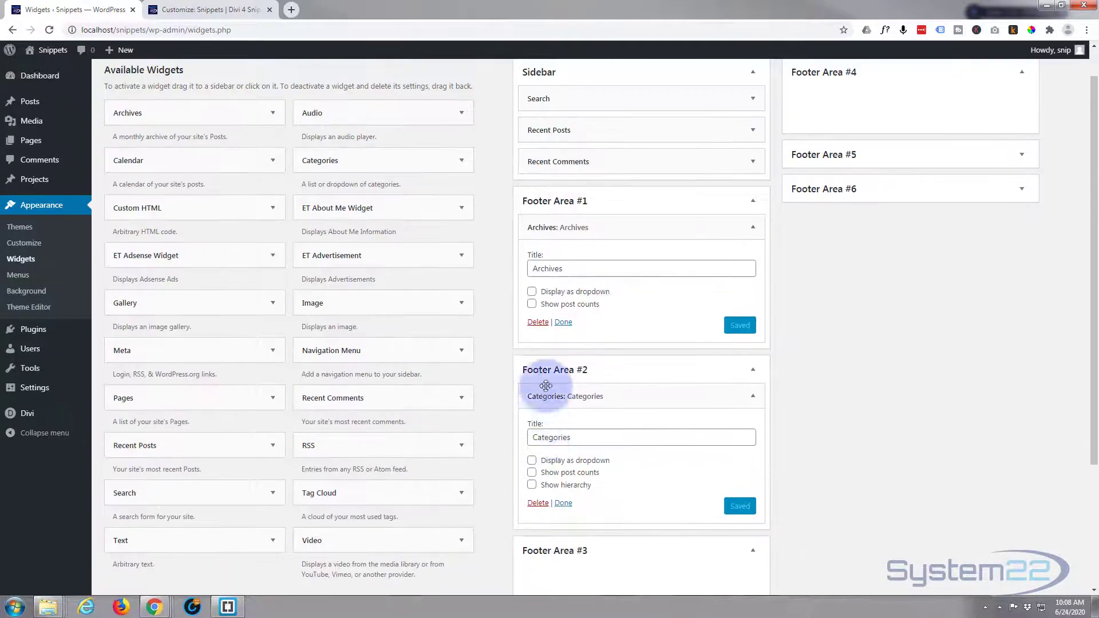
{"action": "left_click", "coordinate": [539, 324]}
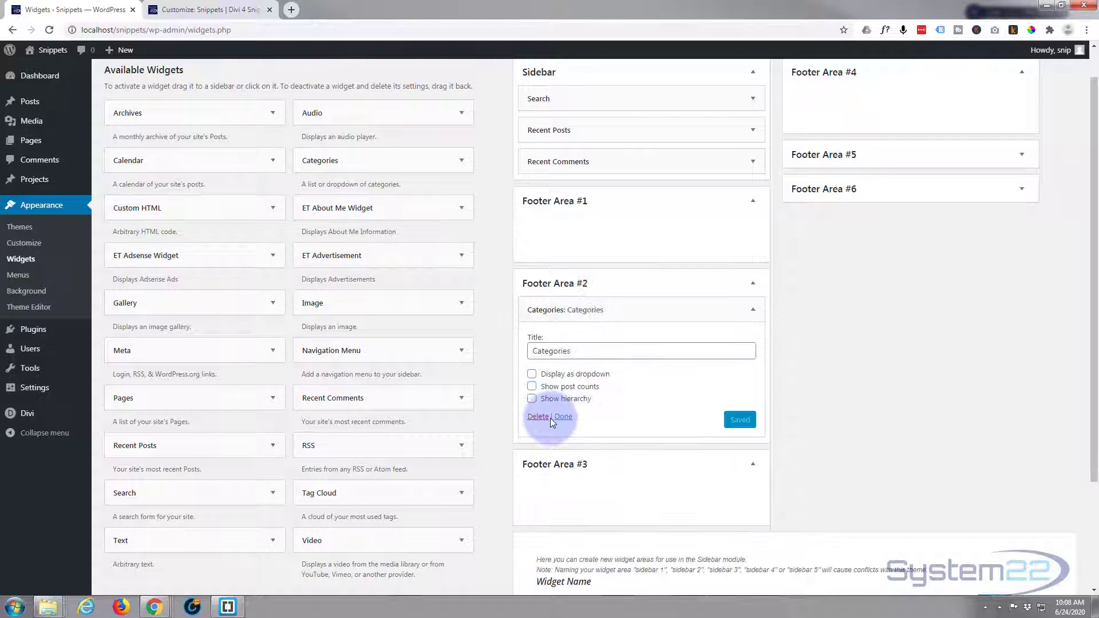
{"action": "left_click", "coordinate": [537, 416]}
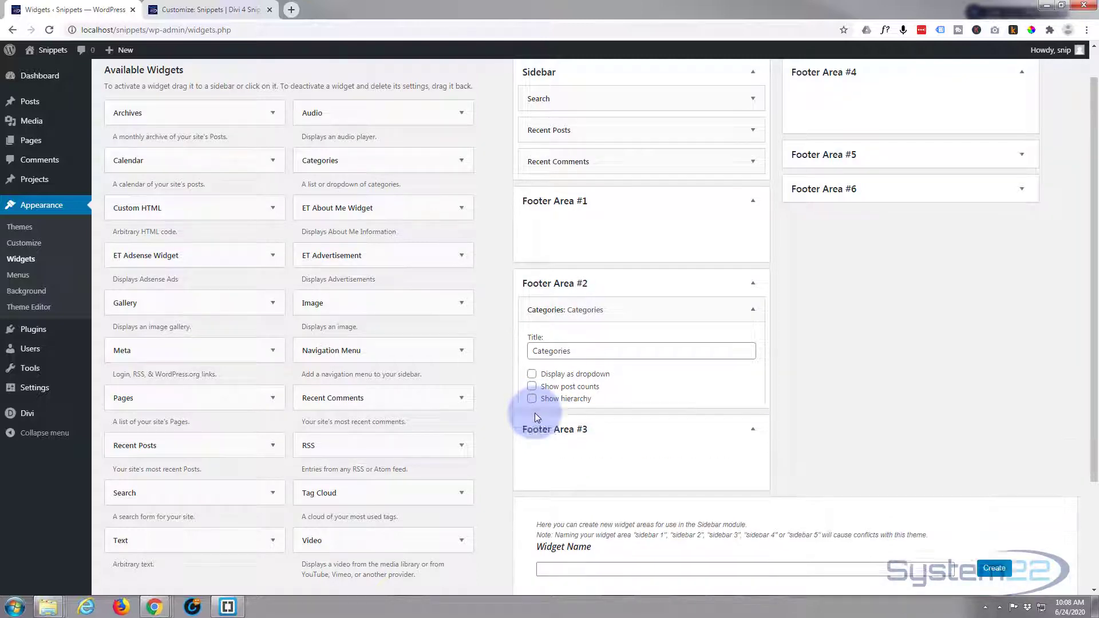
{"action": "scroll", "coordinate": [872, 446], "scroll_direction": "up", "scroll_amount": 1}
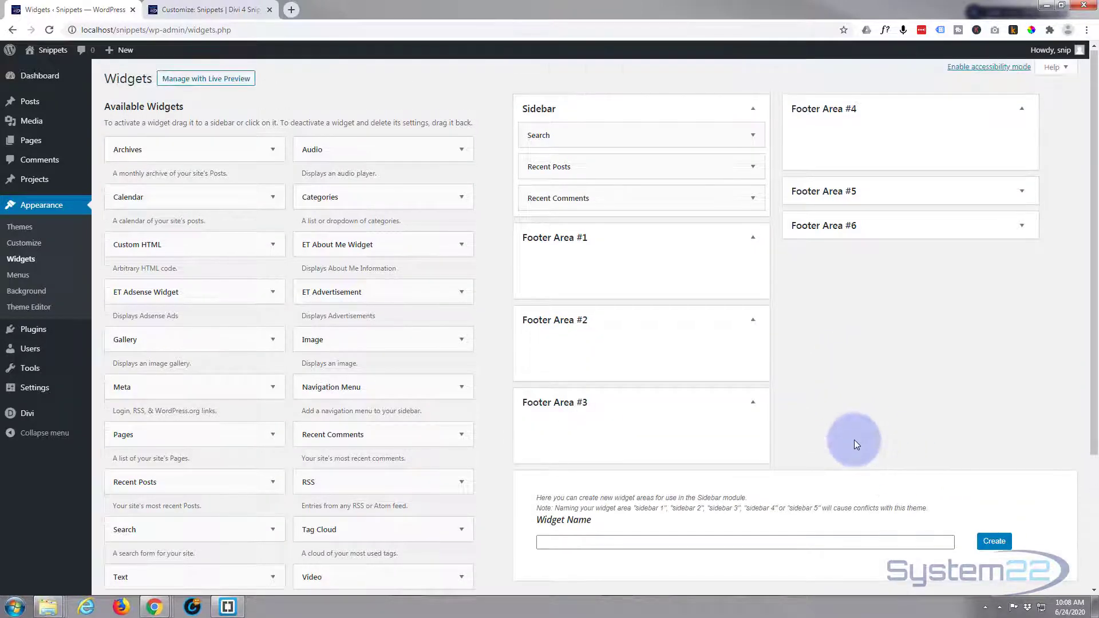
{"action": "left_click", "coordinate": [193, 10]}
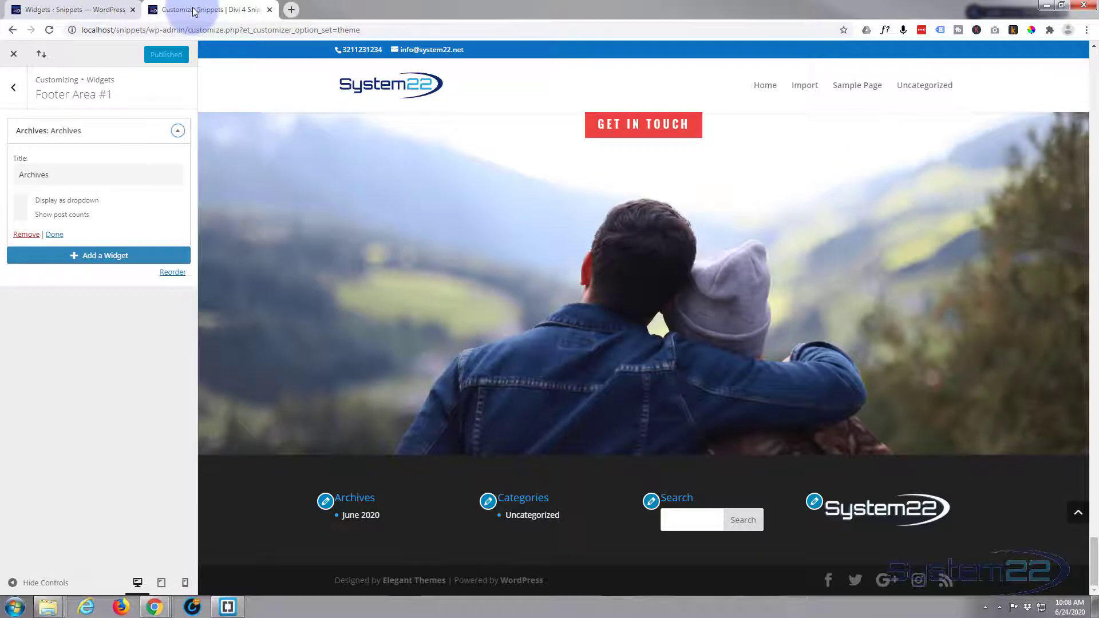
Open the live Snippets site in a new tab and scroll to its credits-only footer
{"action": "left_click", "coordinate": [69, 9]}
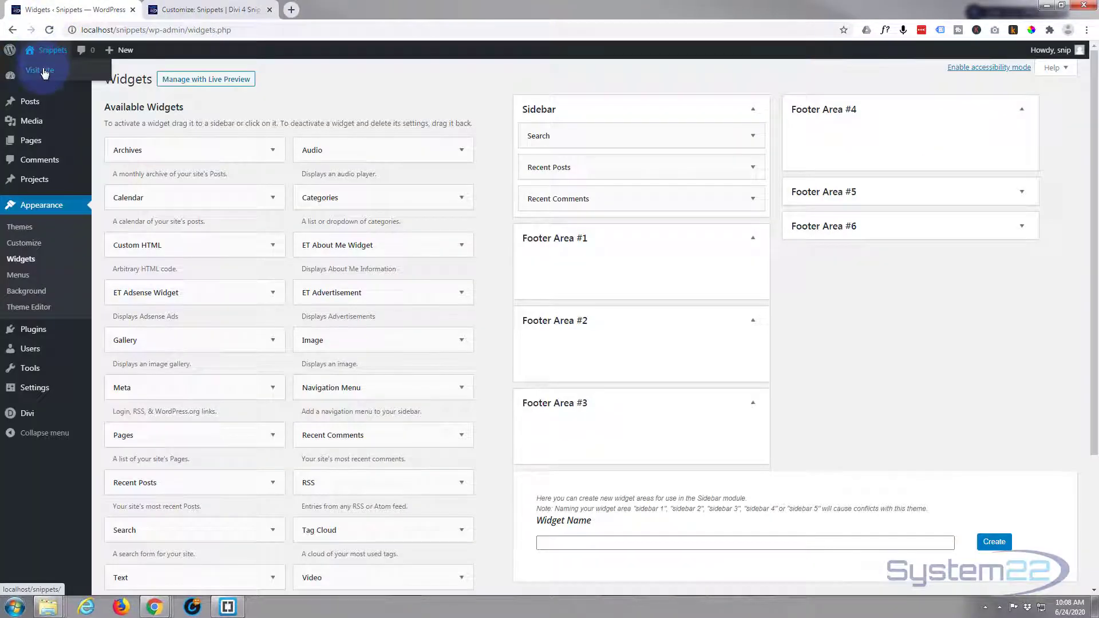
{"action": "middle_click", "coordinate": [44, 73]}
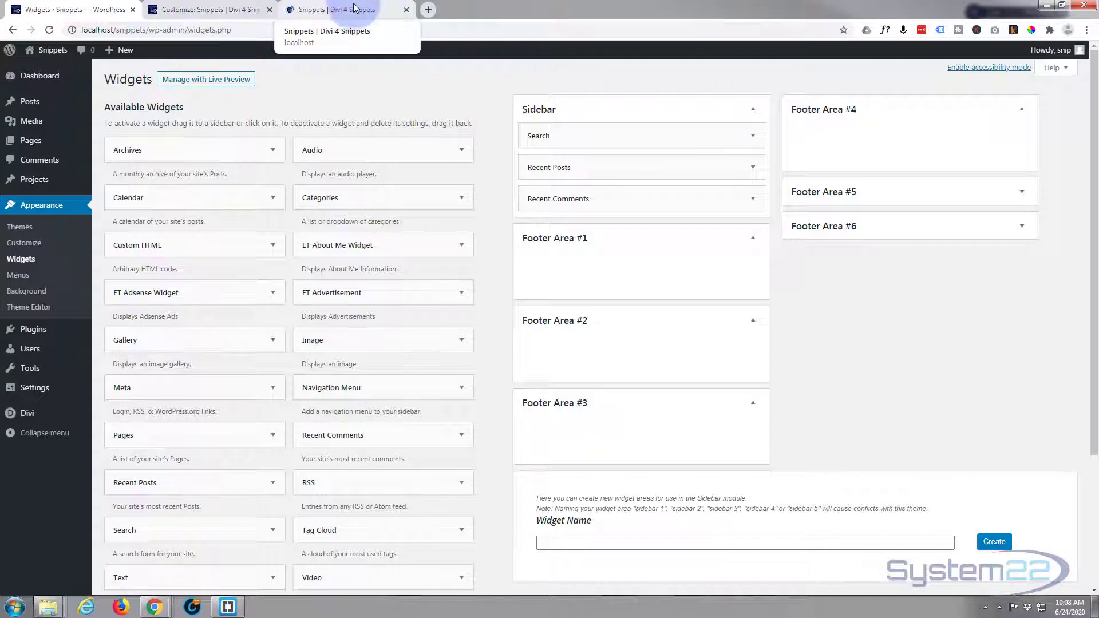
{"action": "left_click", "coordinate": [355, 7]}
{"action": "left_click_drag", "start_coordinate": [1093, 73], "coordinate": [1092, 572]}
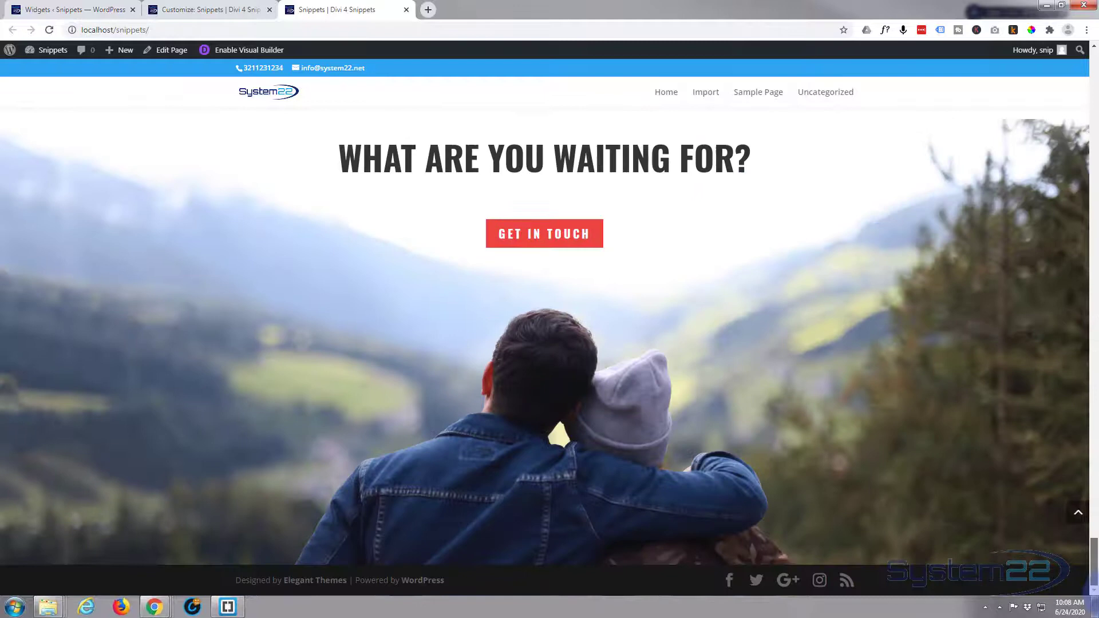